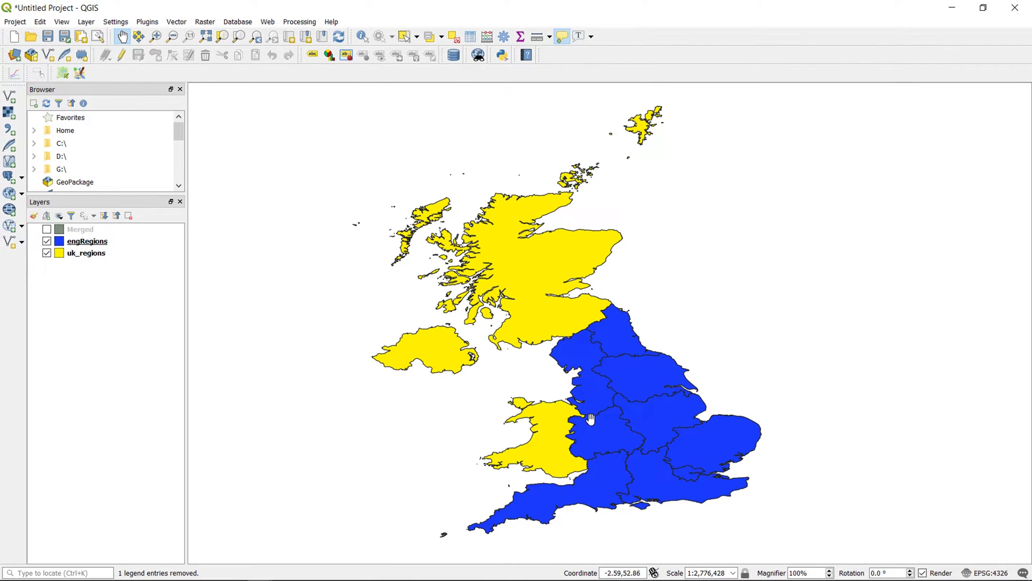
Step: Hide the engRegions layer from the map, then show it again
mouse_move(590, 419)
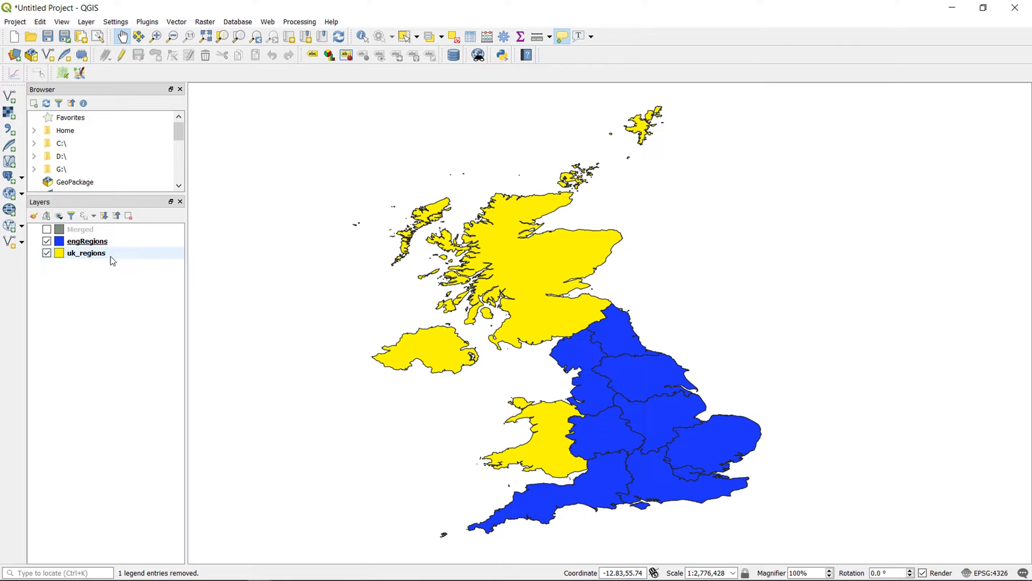
mouse_move(60, 254)
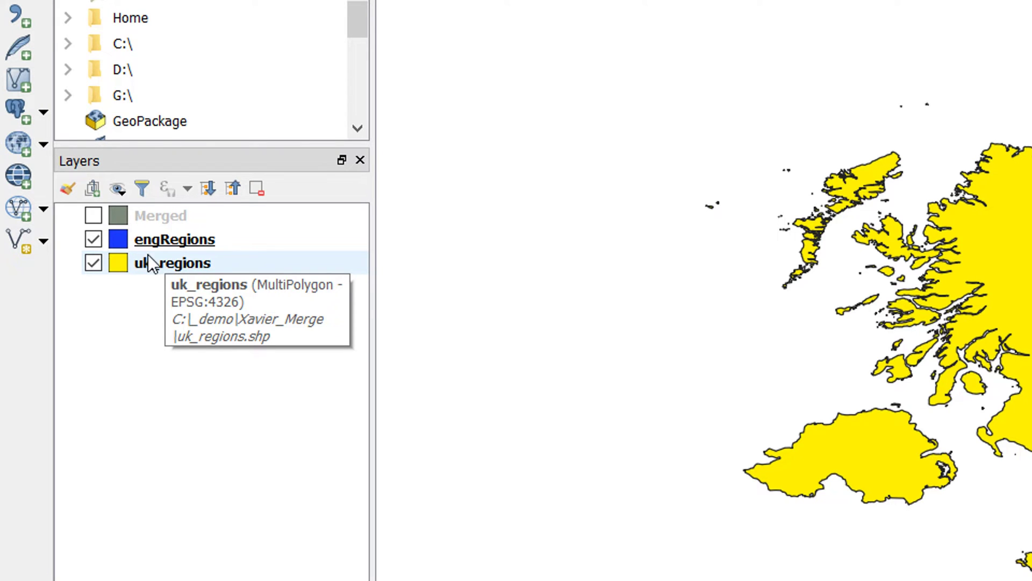
left_click(93, 239)
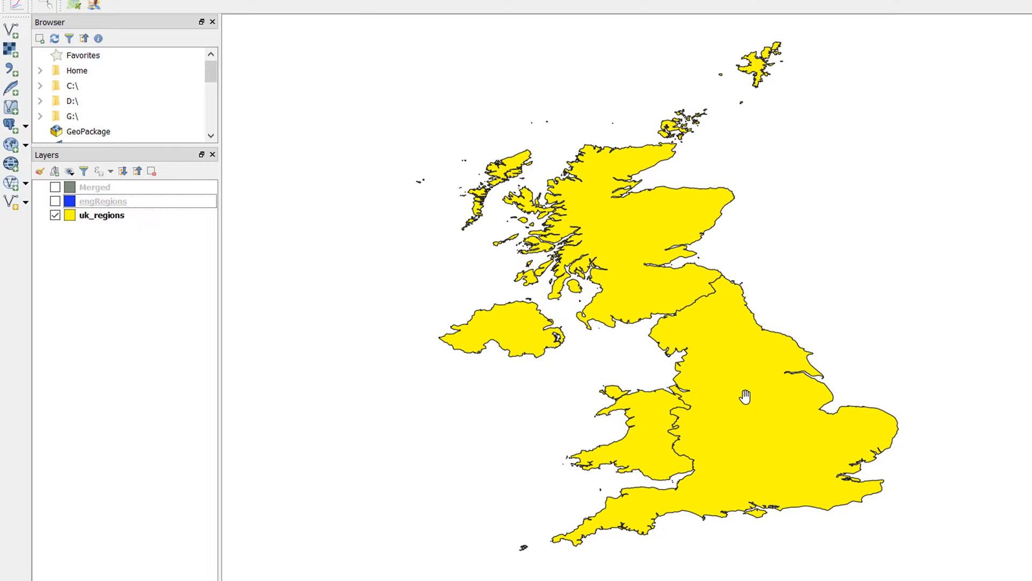
left_click(55, 201)
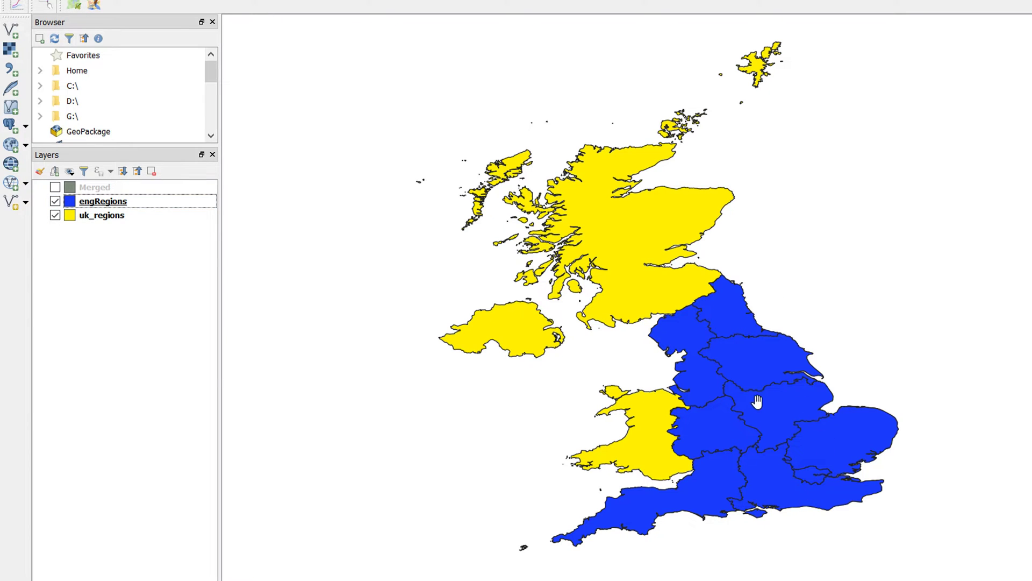
Step: Review the engRegions and uk_regions attribute tables, then close them
right_click(100, 201)
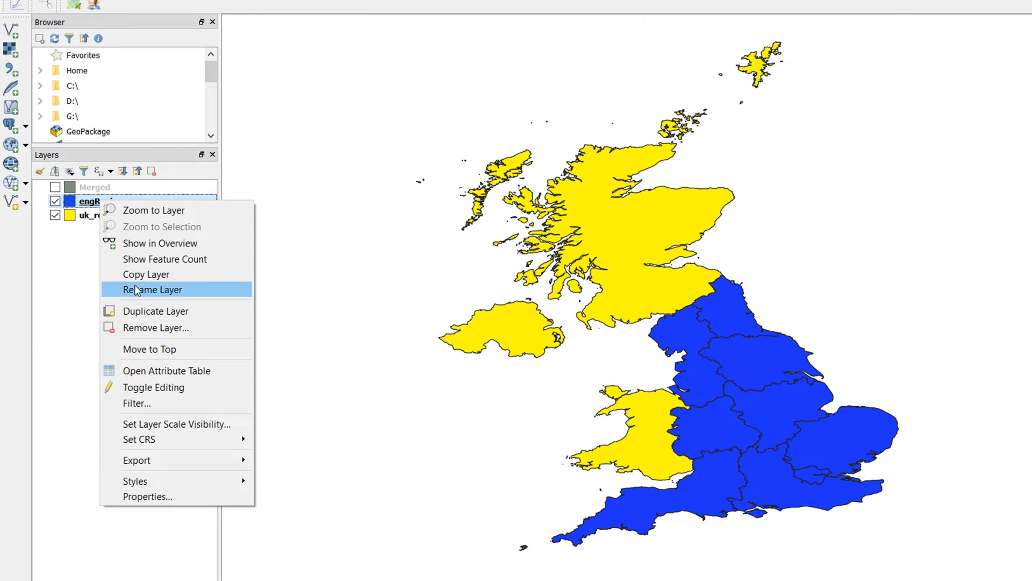
left_click(167, 371)
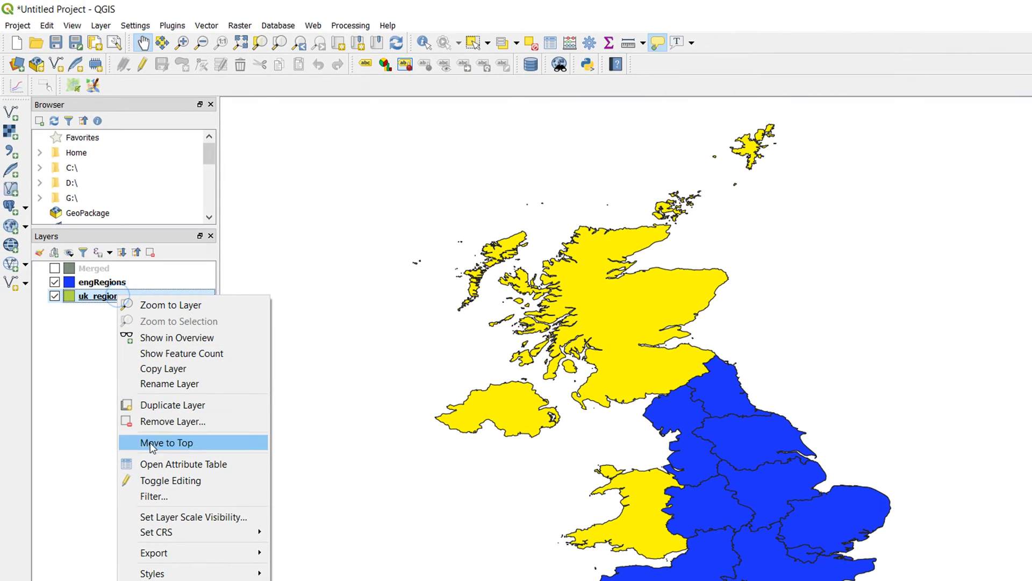
left_click(145, 463)
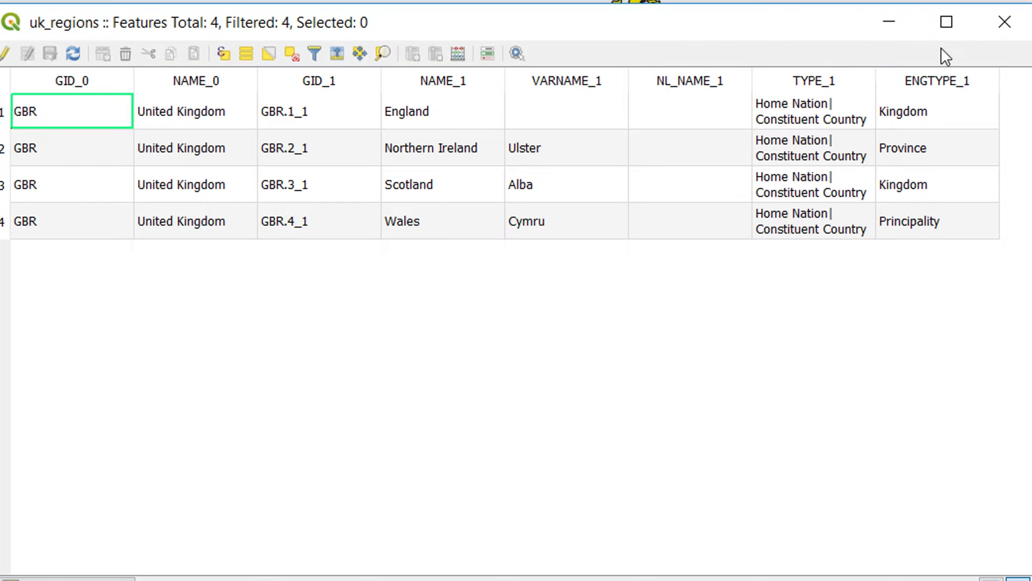
left_click(1004, 23)
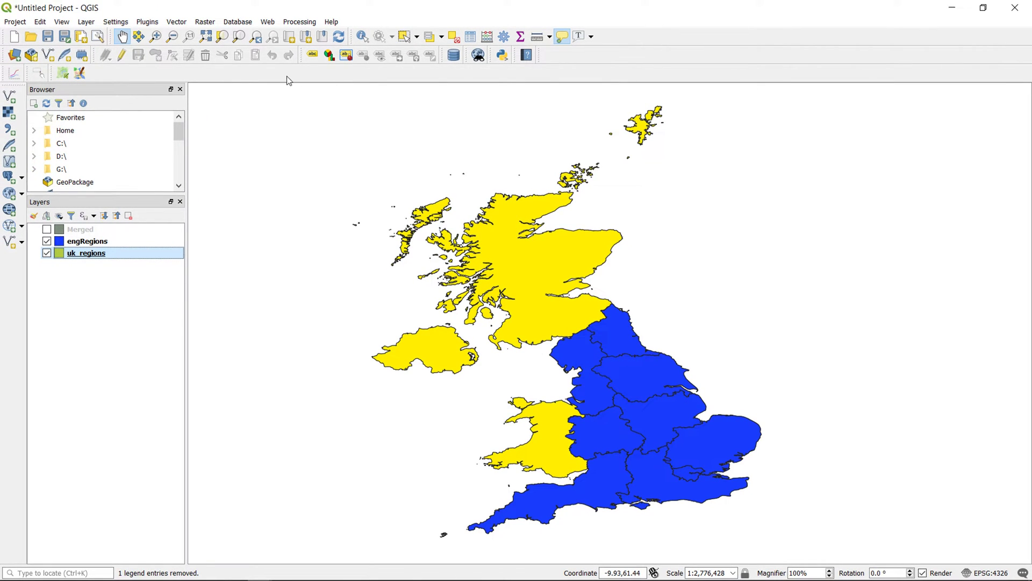
Step: Find 'merge' in the Processing Toolbox and launch Merge vector layers
left_click(299, 22)
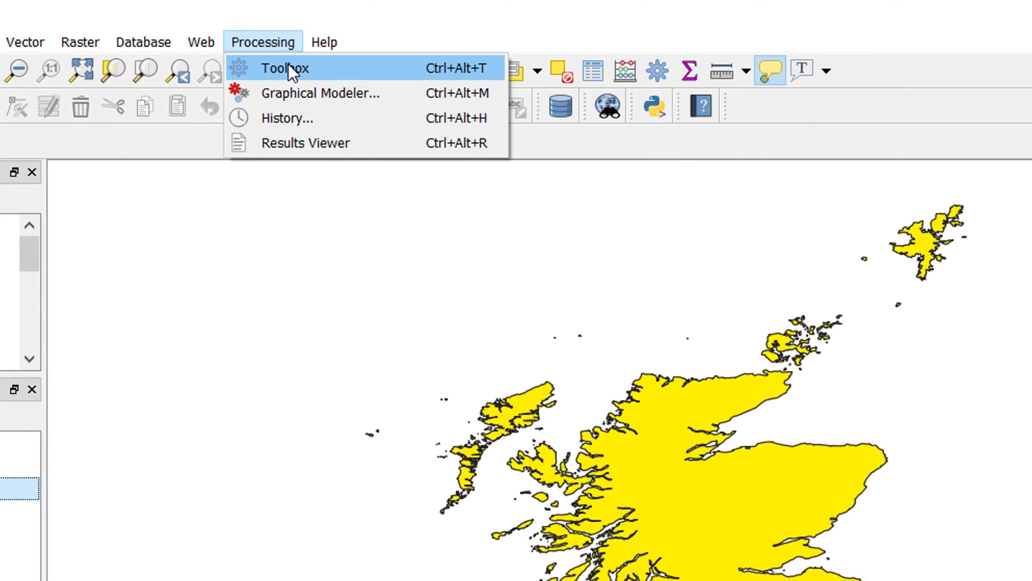
left_click(285, 68)
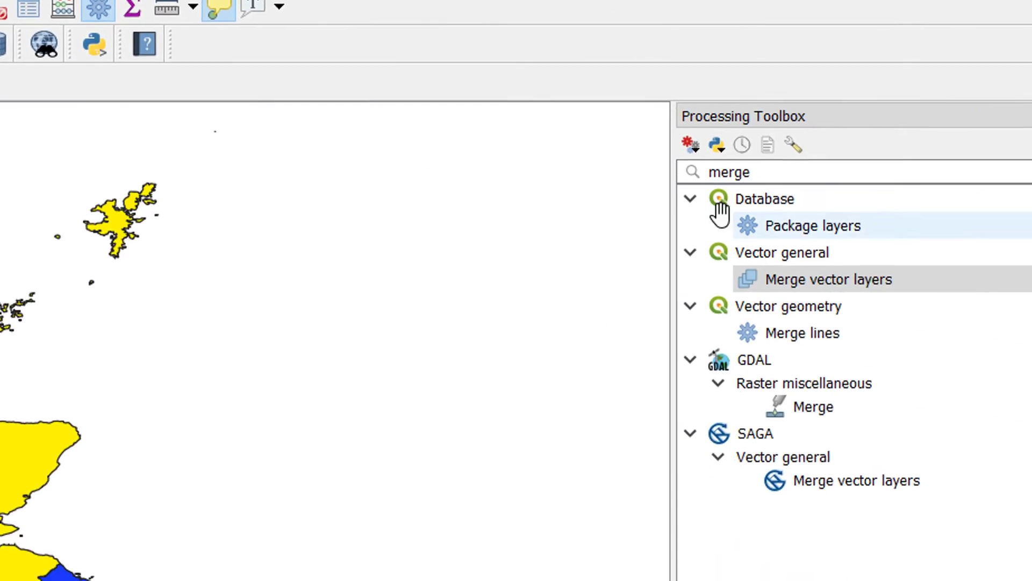
left_click(777, 171)
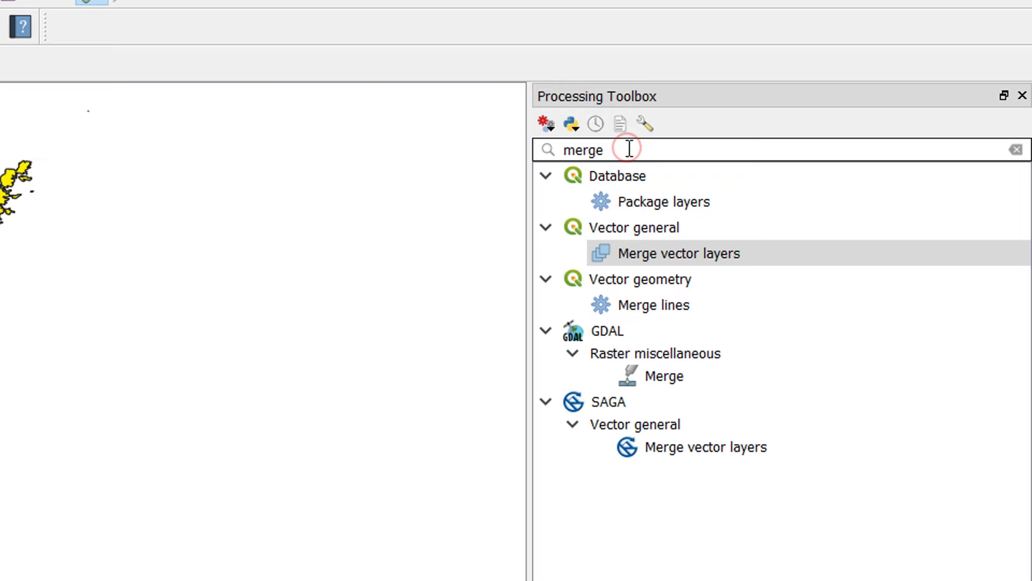
key("BackSpace")
key("BackSpace")
key("BackSpace")
key("BackSpace")
key("BackSpace")
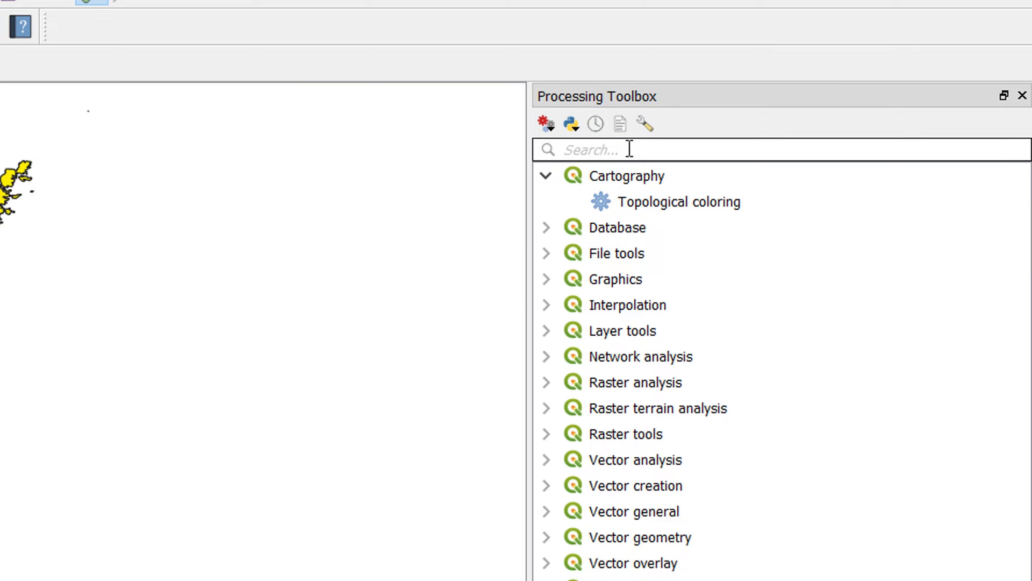
type("merge")
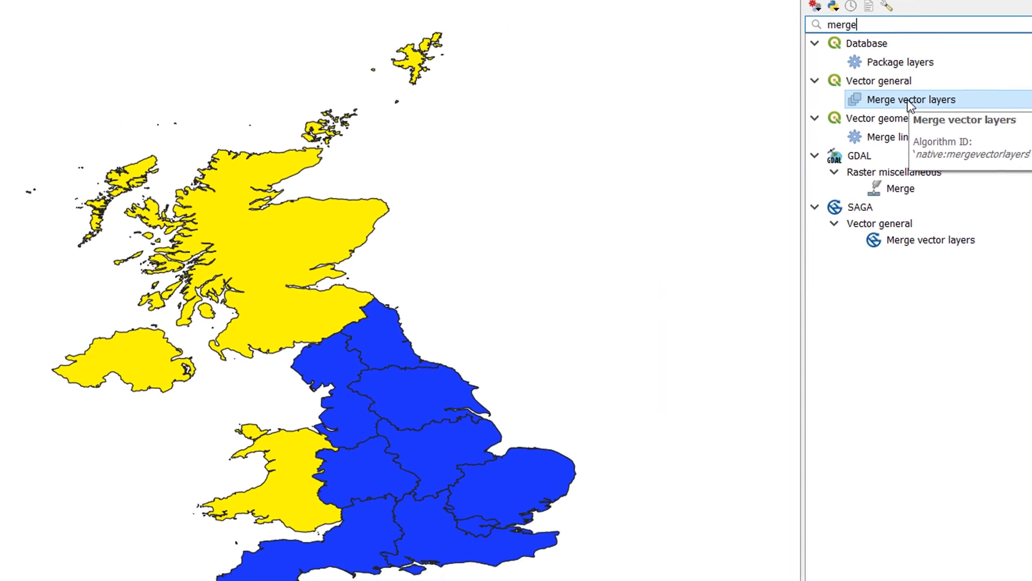
double_click(673, 254)
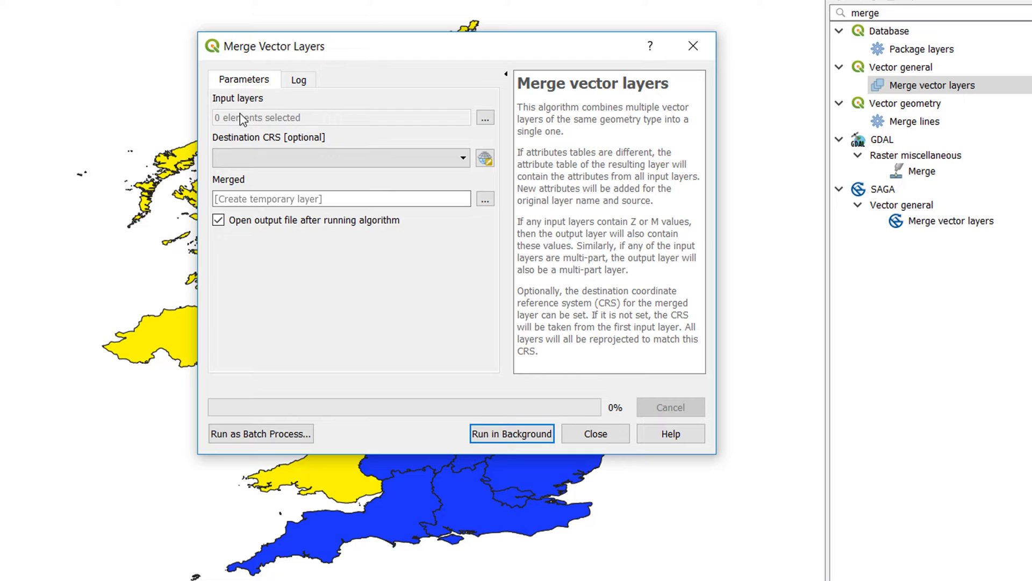
Step: Choose engRegions and uk_regions as the merge input layers
left_click(486, 119)
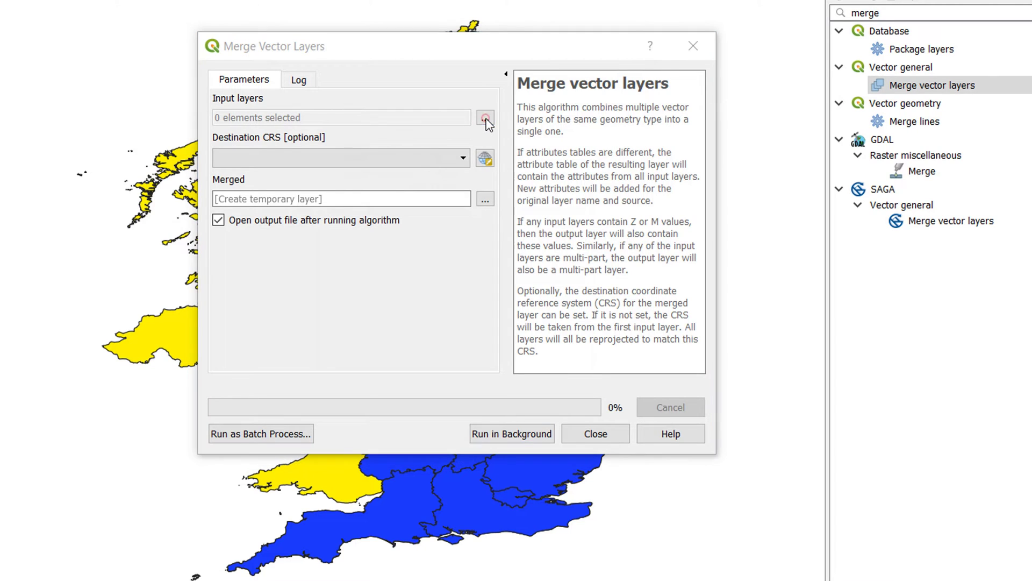
left_click(330, 170)
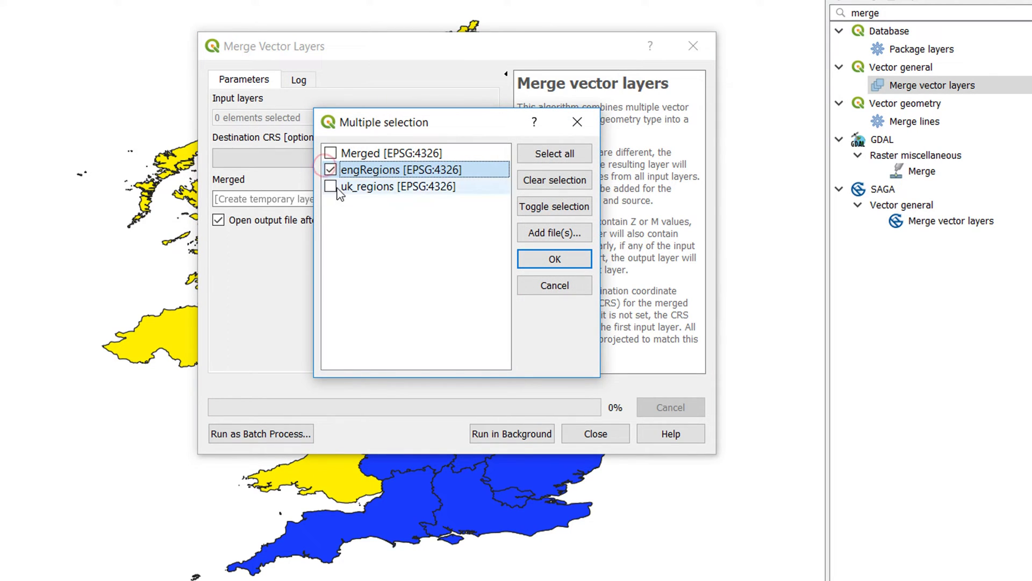
left_click(331, 189)
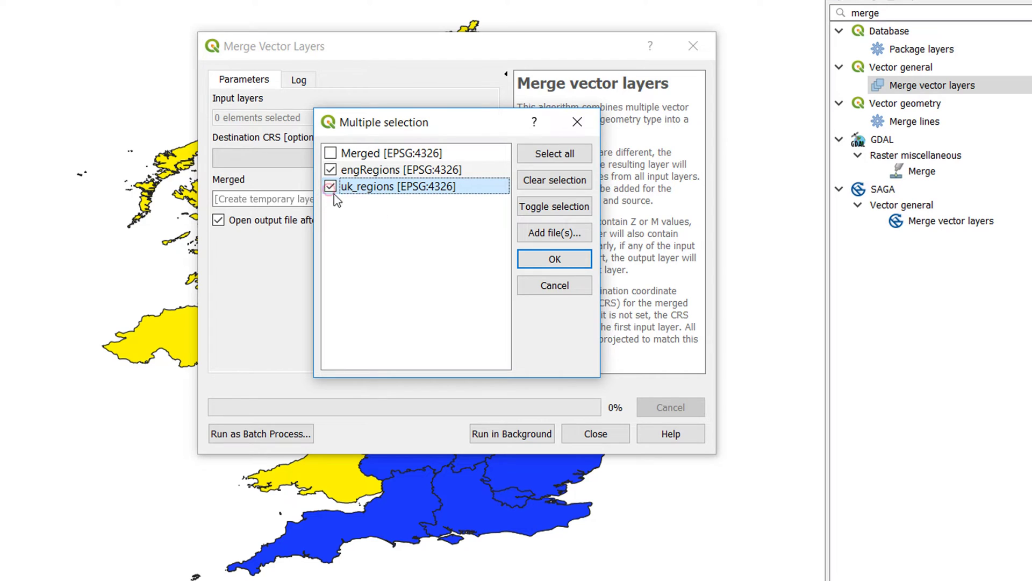
left_click(555, 259)
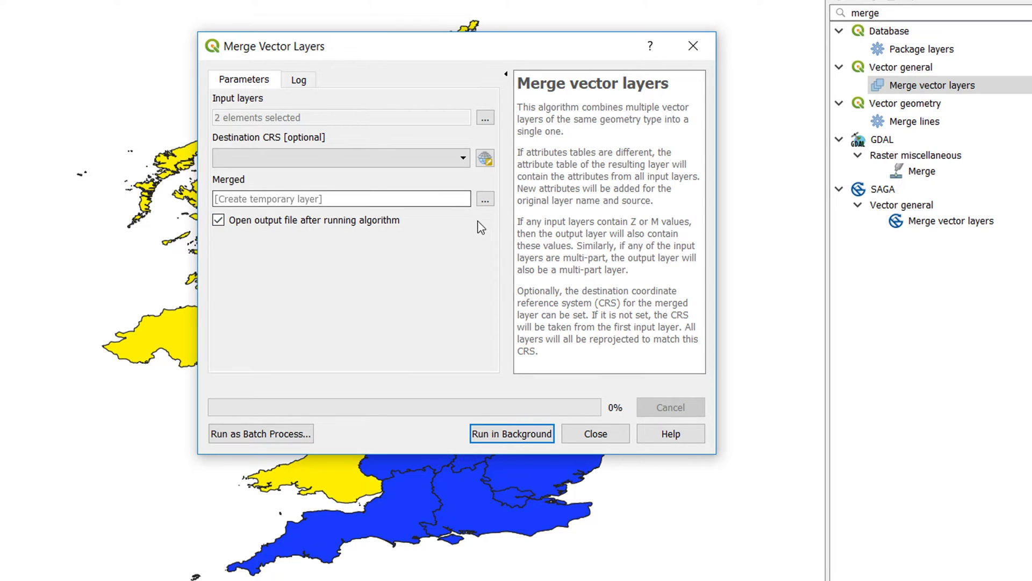
Step: Set the merge output to the shapefile ojb_merged.shp in C:/_demo/Xavier_Merge
left_click(485, 199)
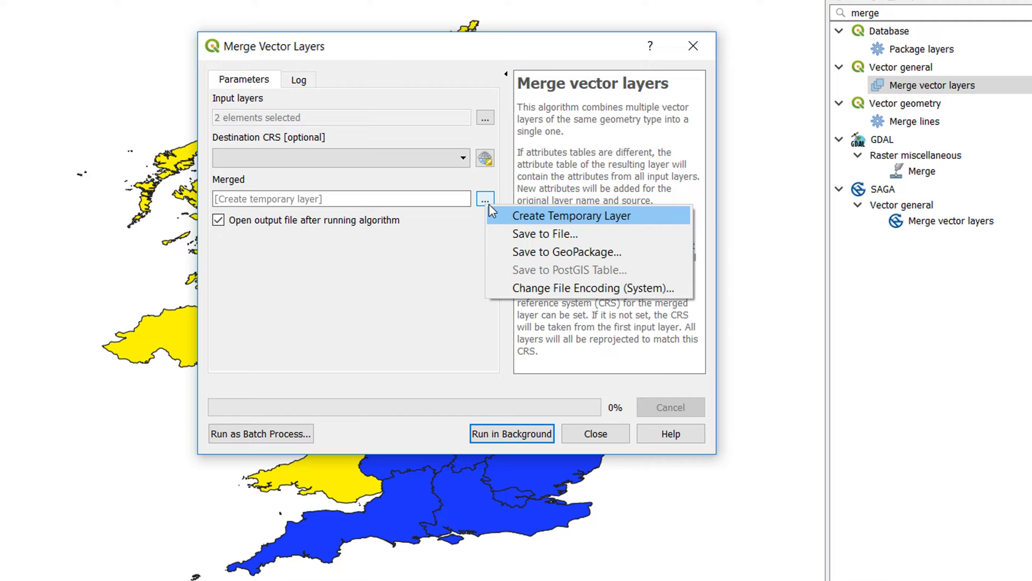
left_click(518, 237)
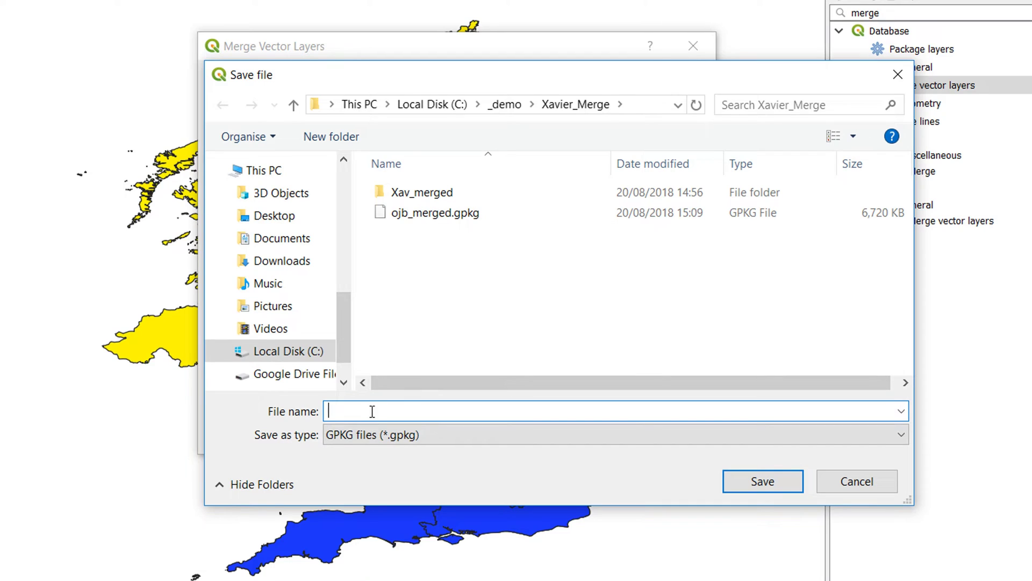
type("ojb_merged")
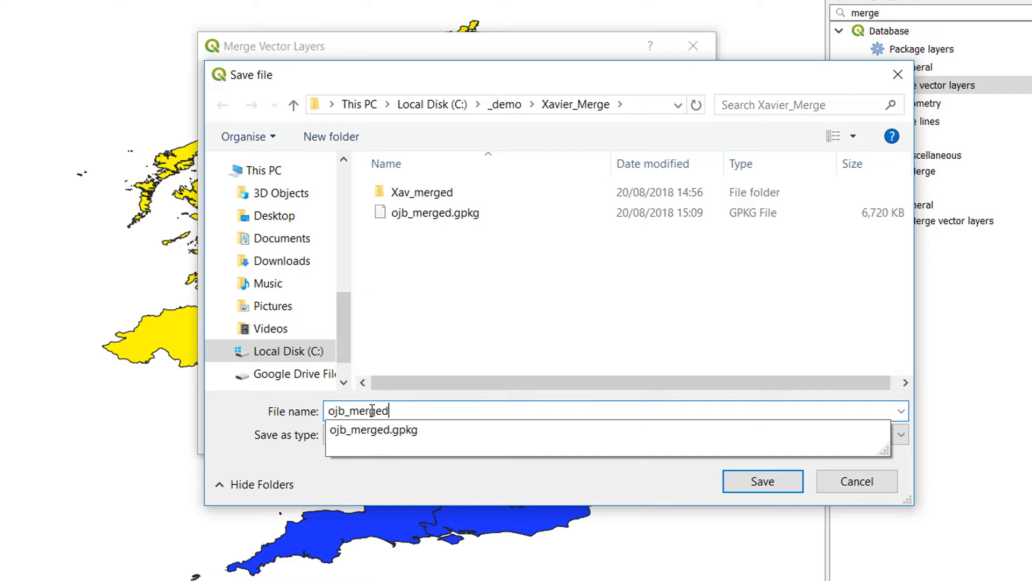
left_click(515, 332)
left_click(414, 438)
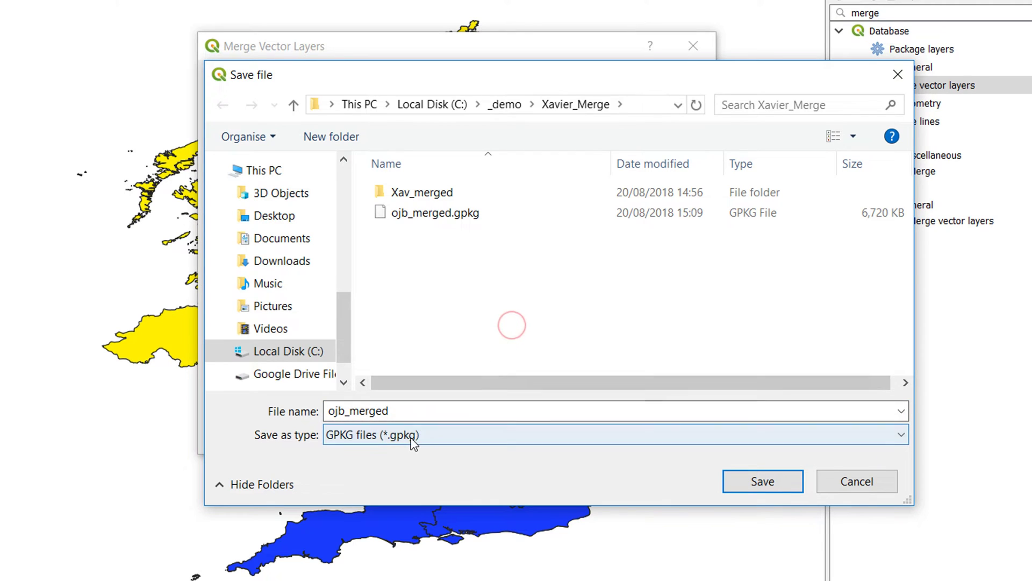
left_click(428, 435)
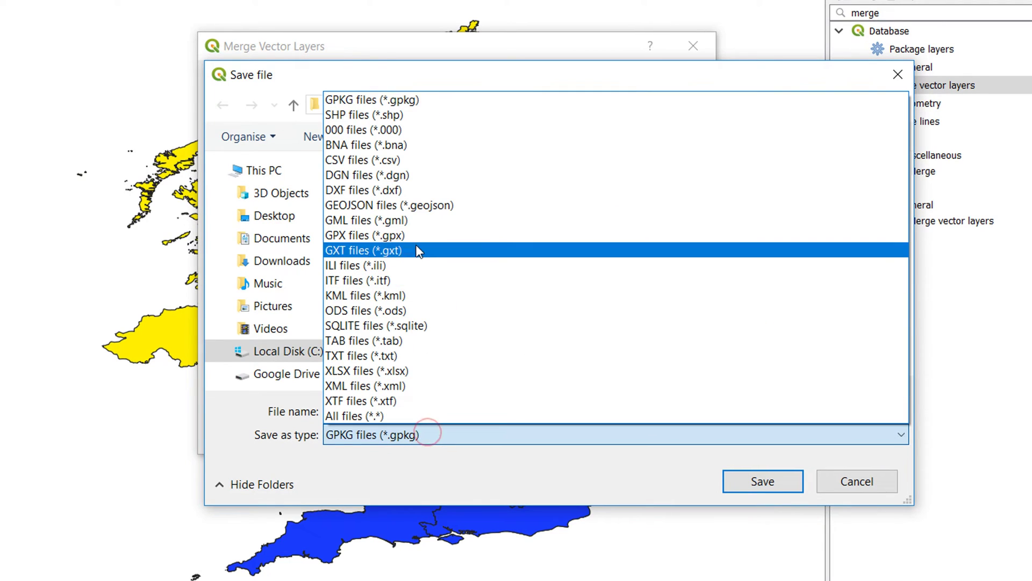
left_click(390, 116)
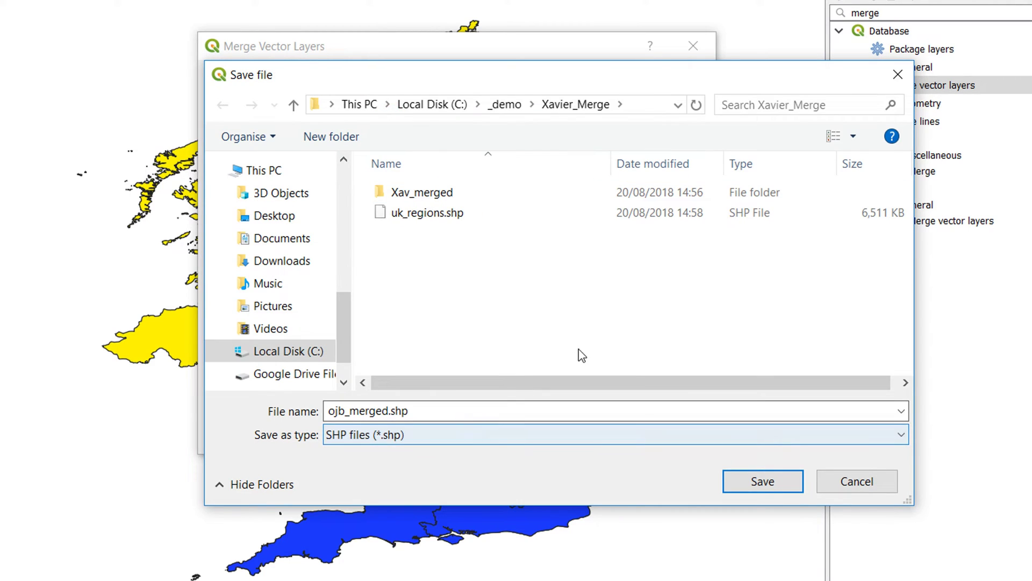
left_click(759, 485)
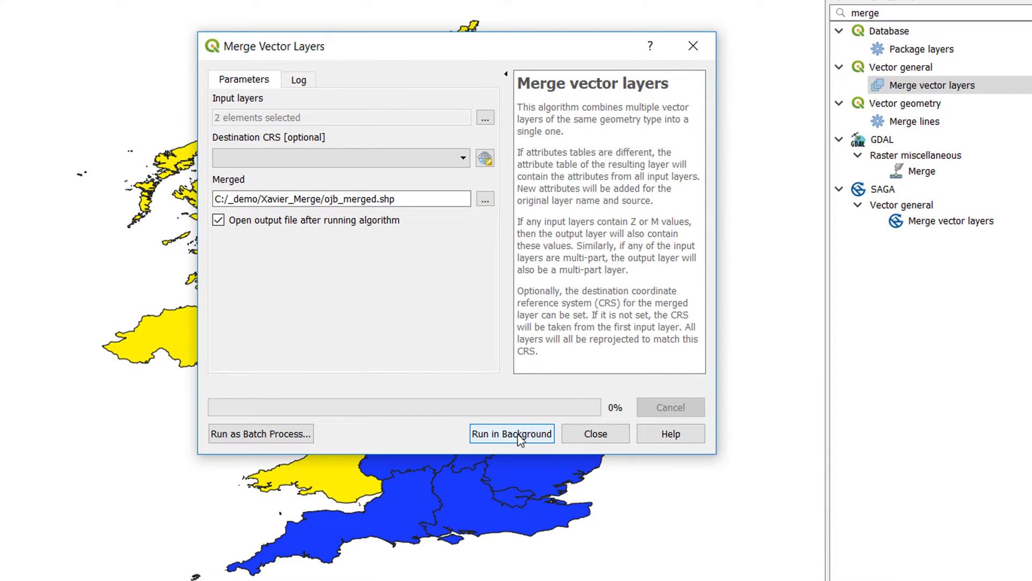
Step: Run the merge and move the new Merged layer above engRegions in the Layers panel
left_click(520, 439)
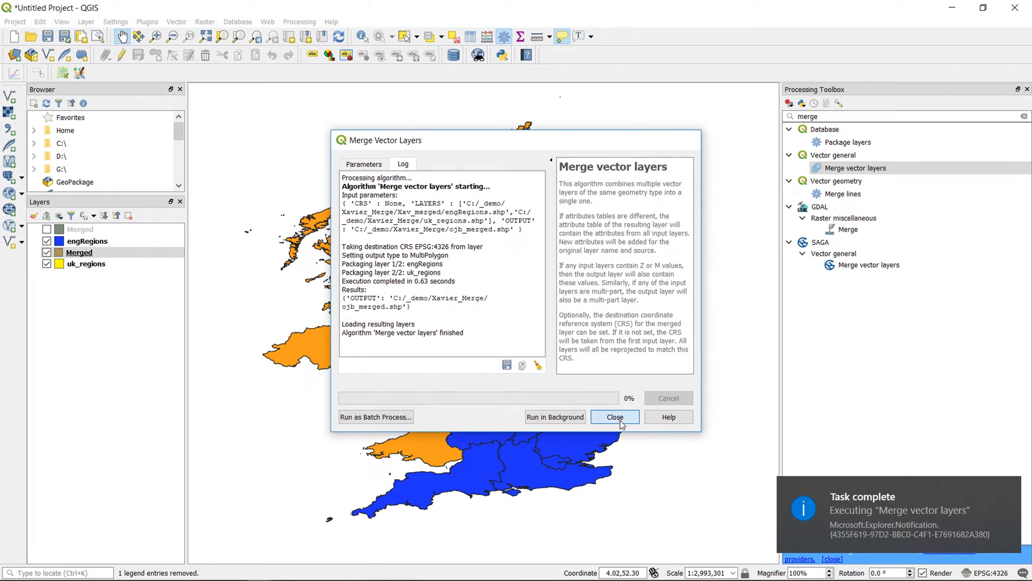
left_click(615, 418)
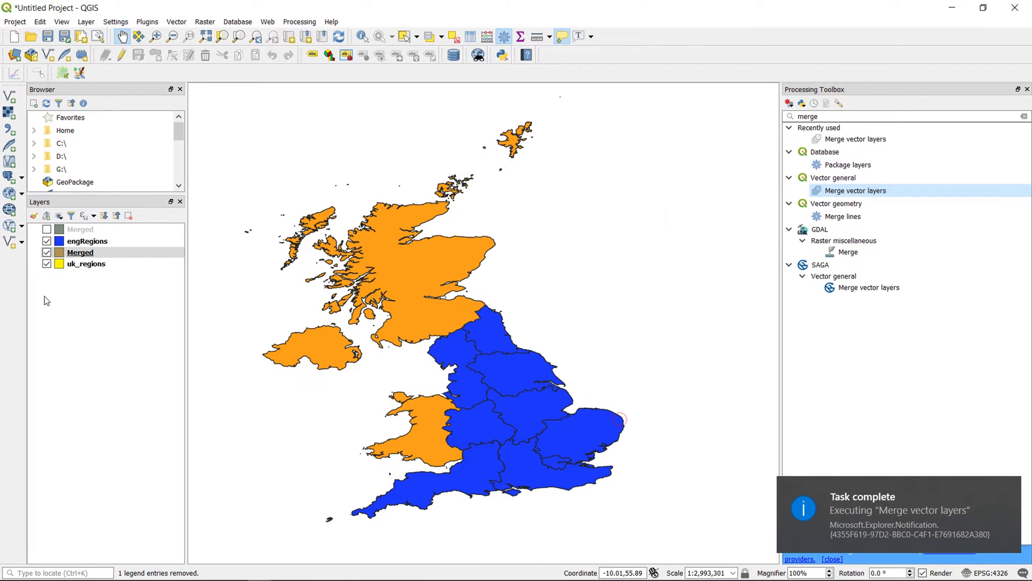
left_click(77, 252)
left_click_drag(77, 253, 78, 244)
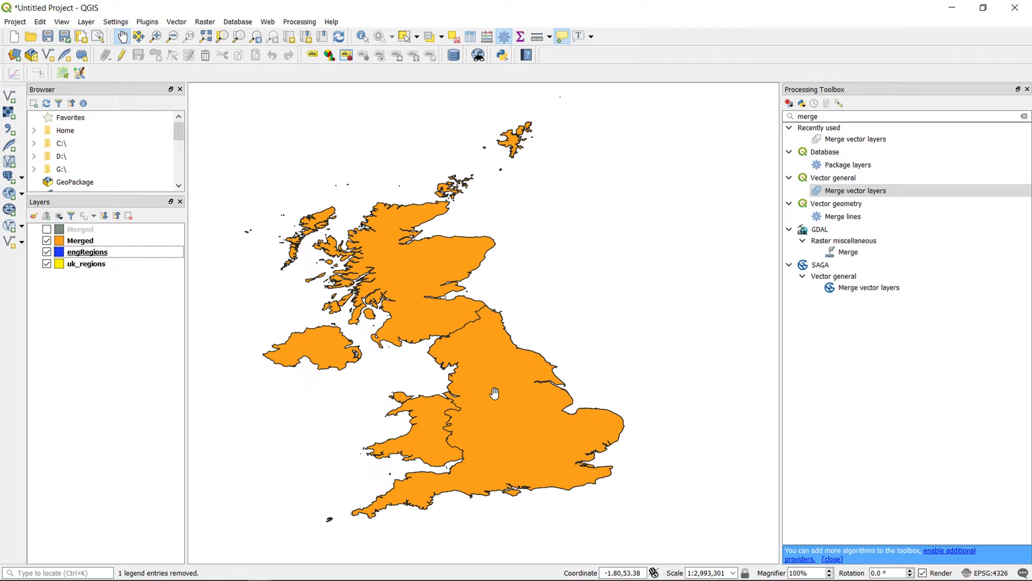
Step: Open the Merged attribute table and scroll across its columns to review the 13 features
right_click(90, 243)
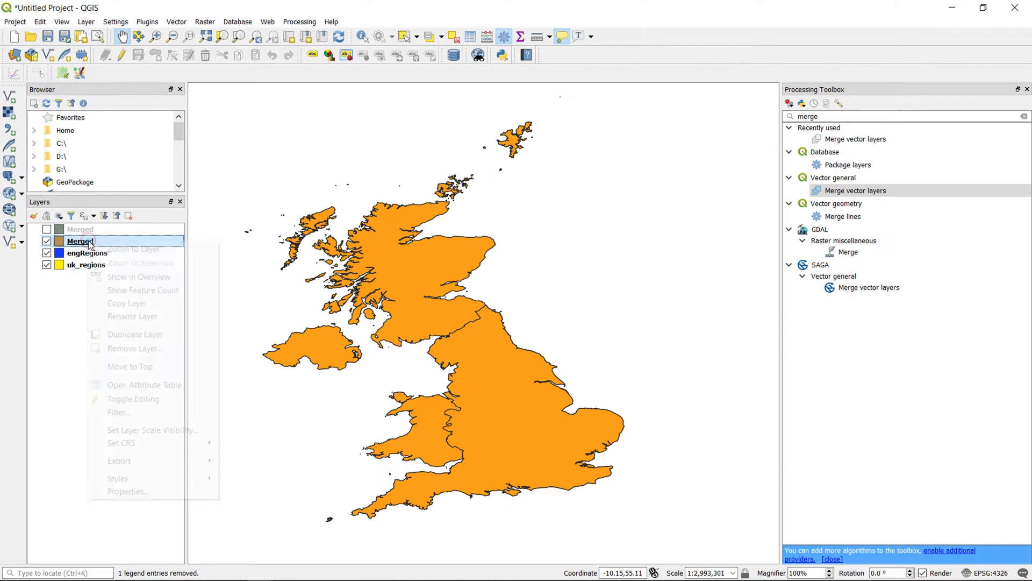
left_click(129, 385)
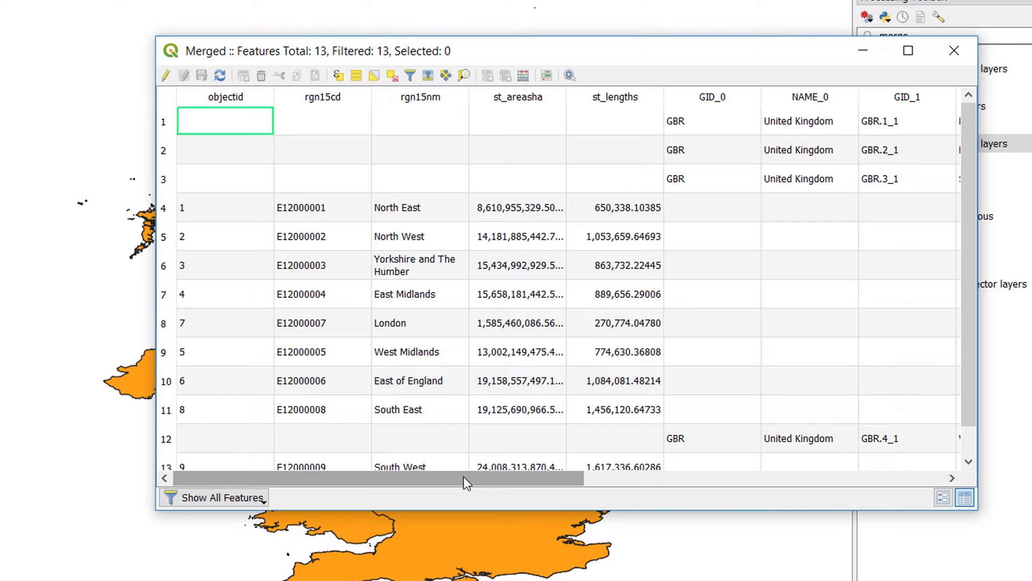
mouse_move(464, 476)
left_mouse_down()
mouse_move(952, 483)
mouse_move(444, 480)
left_mouse_up()
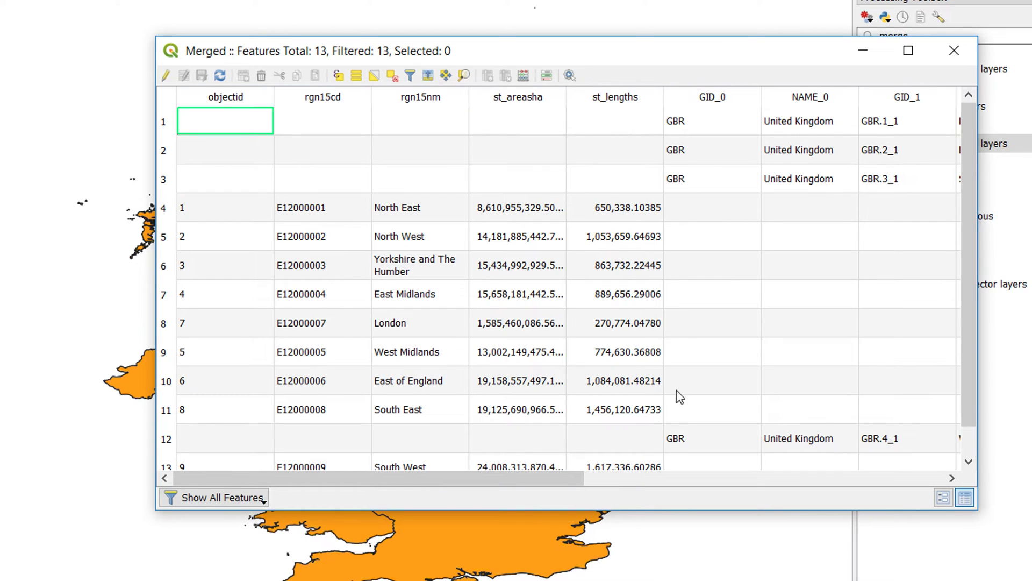
left_click_drag(490, 481, 377, 466)
left_click_drag(482, 479, 453, 486)
left_click_drag(472, 475, 802, 488)
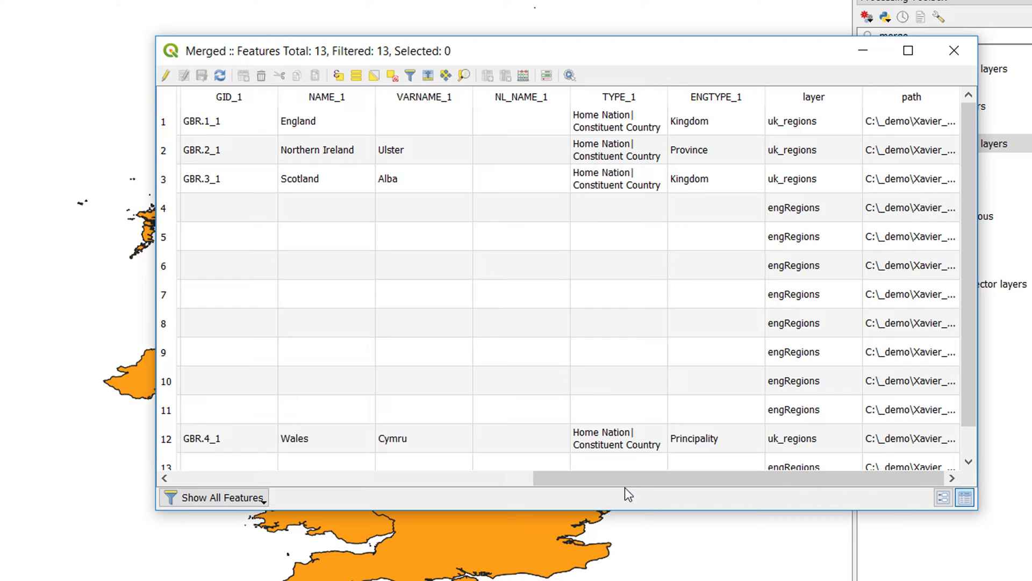
left_click_drag(624, 482, 397, 471)
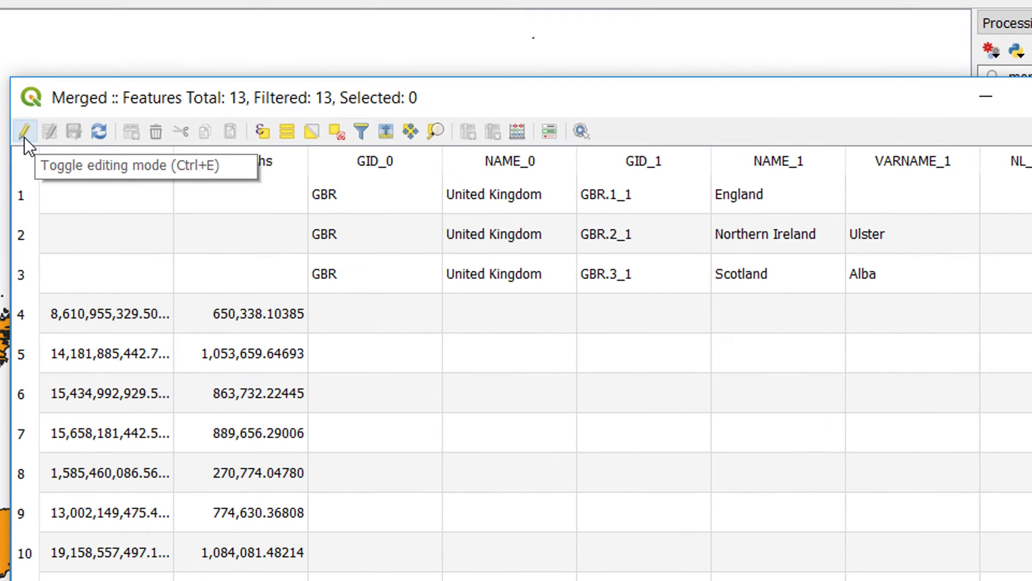
Step: Enable editing on Merged and define a new text field uberName with length 50
left_click(24, 137)
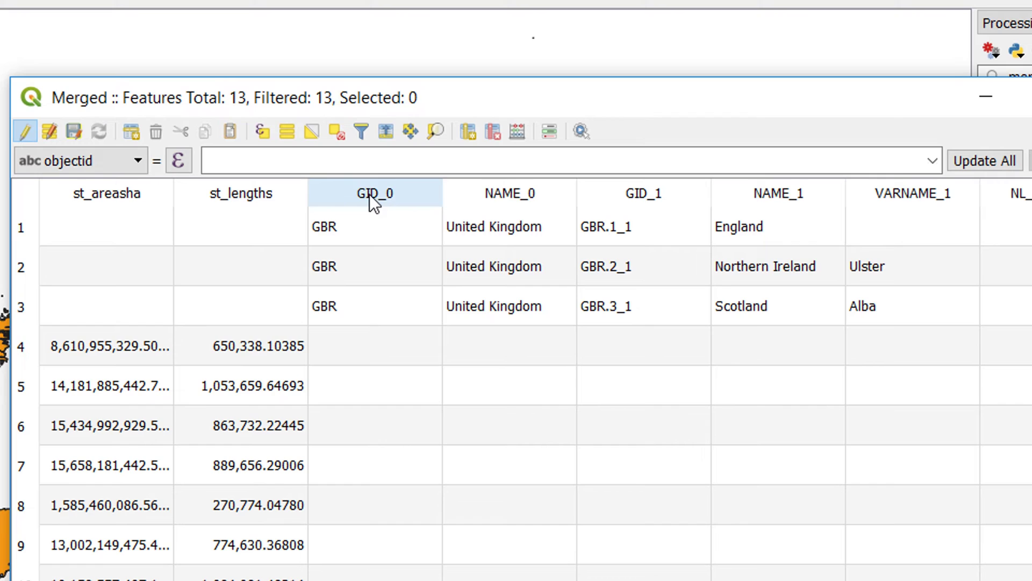
left_click(469, 135)
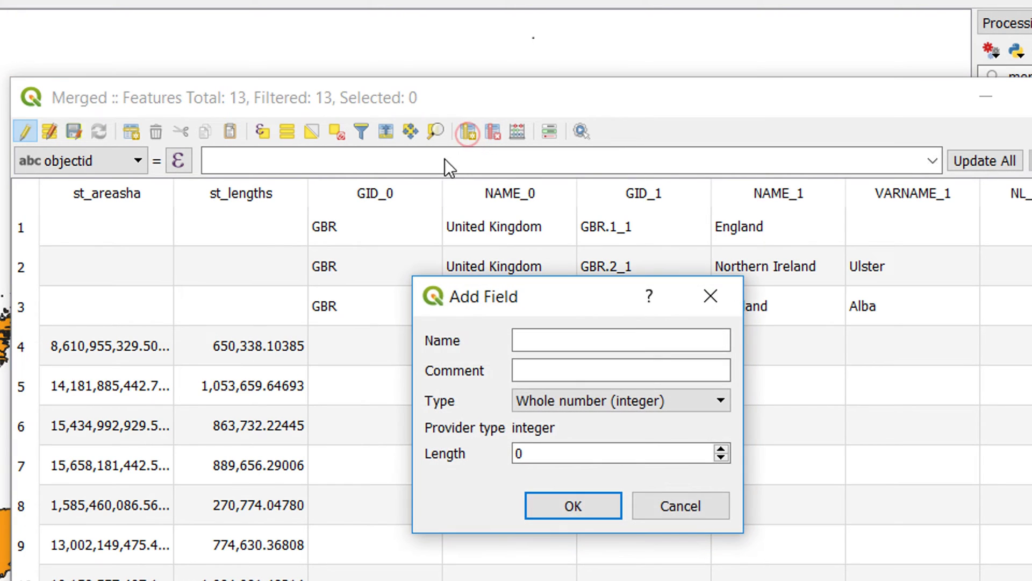
left_click(540, 336)
type("uberName")
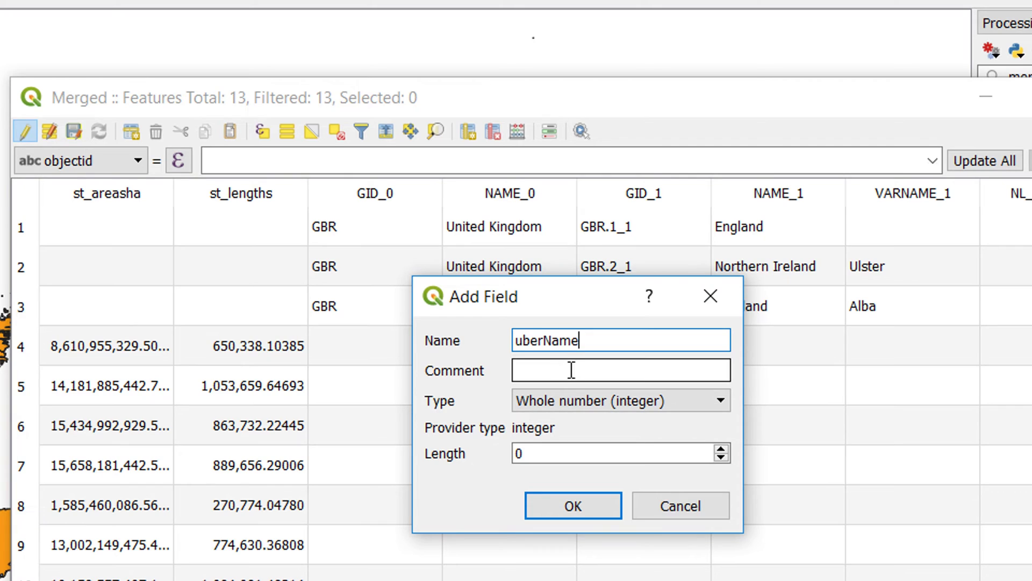
left_click(606, 399)
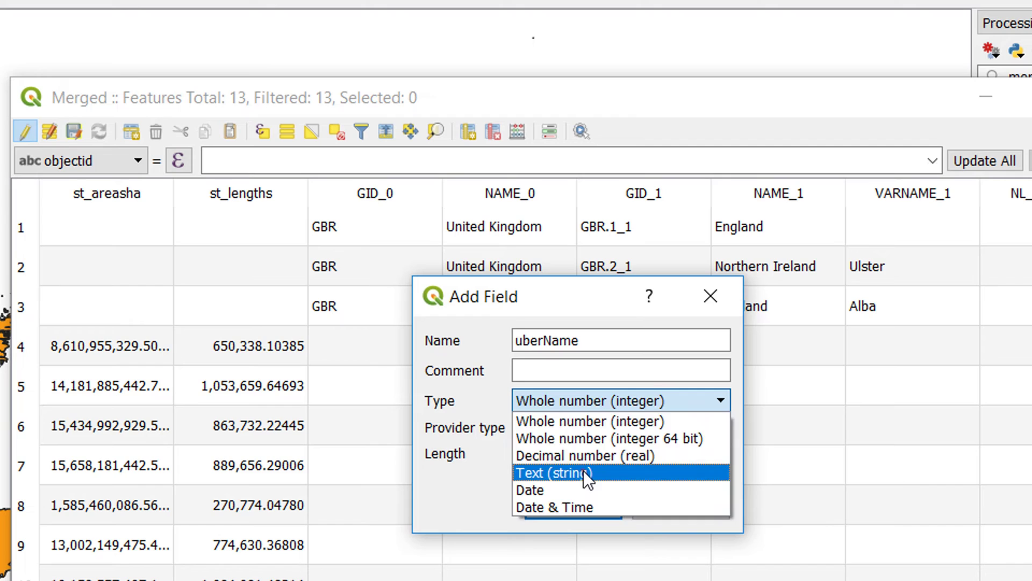
left_click(583, 470)
double_click(551, 450)
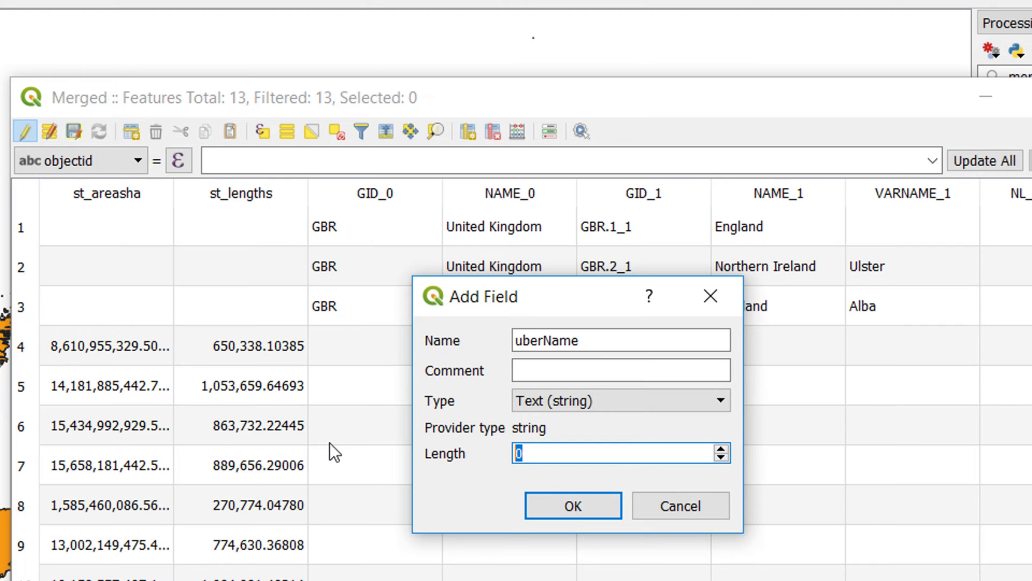
type("50")
Step: Confirm the uberName field and bring the new empty column into view
left_click(584, 500)
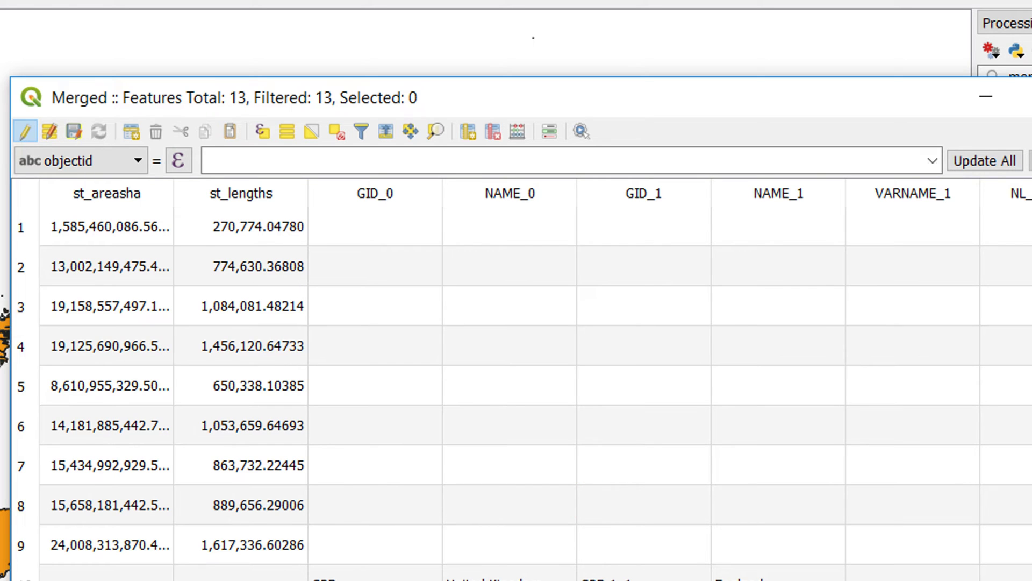
scroll(522, 376, "right", 10)
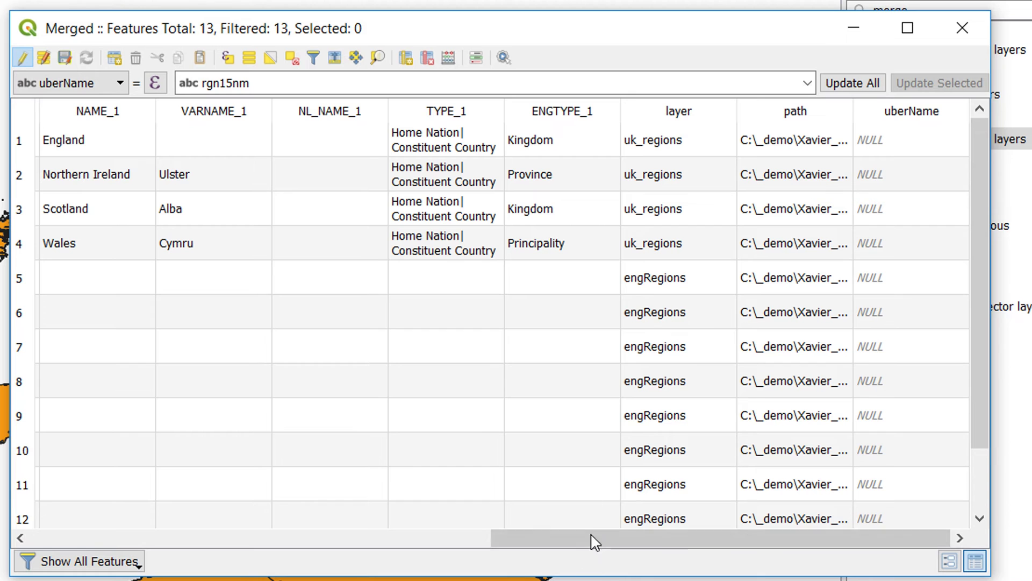
Step: Select the four uk_regions rows and fill their uberName from NAME_1
left_click_drag(590, 535, 121, 540)
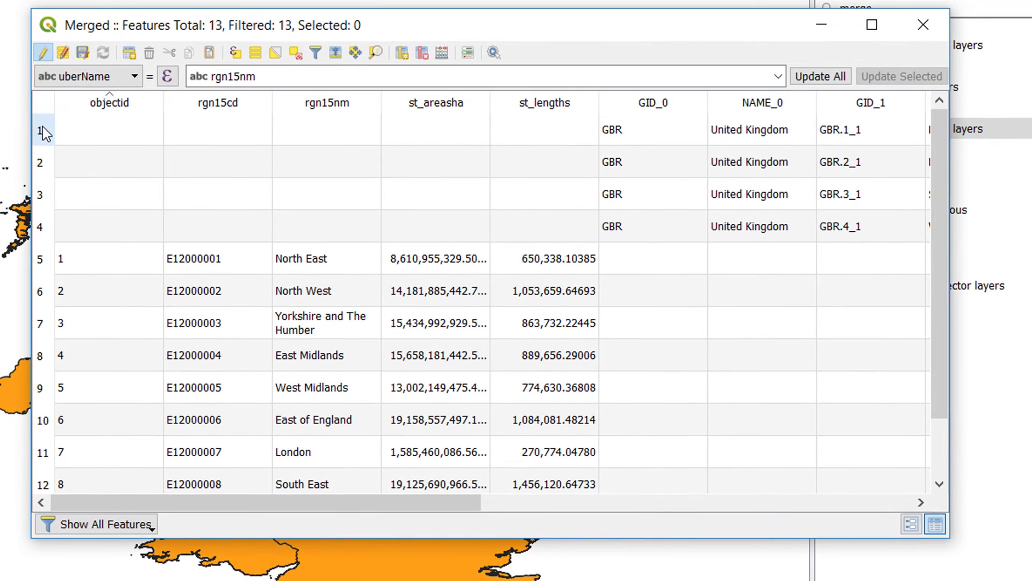
left_click(24, 139)
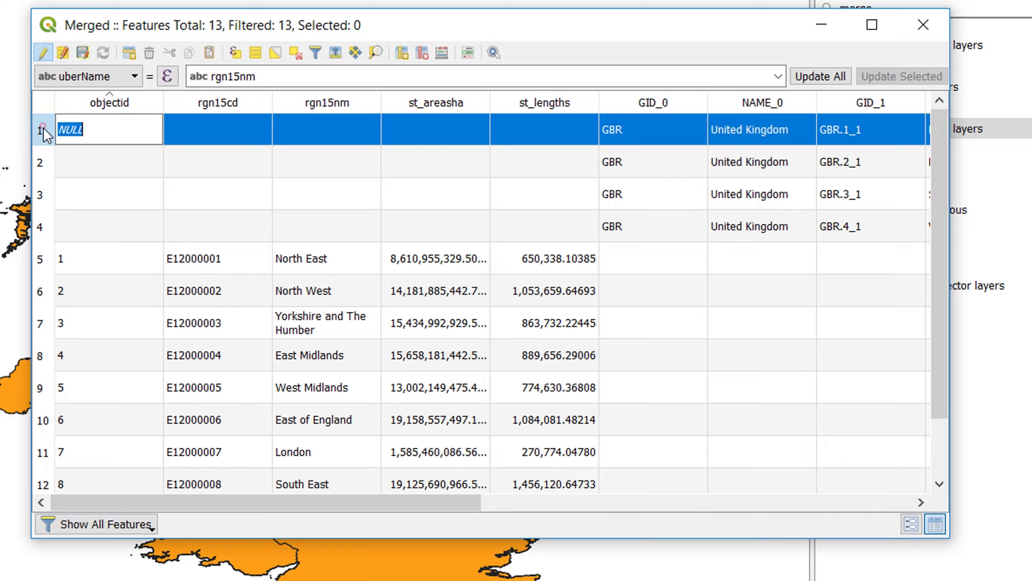
left_click_drag(44, 128, 24, 225)
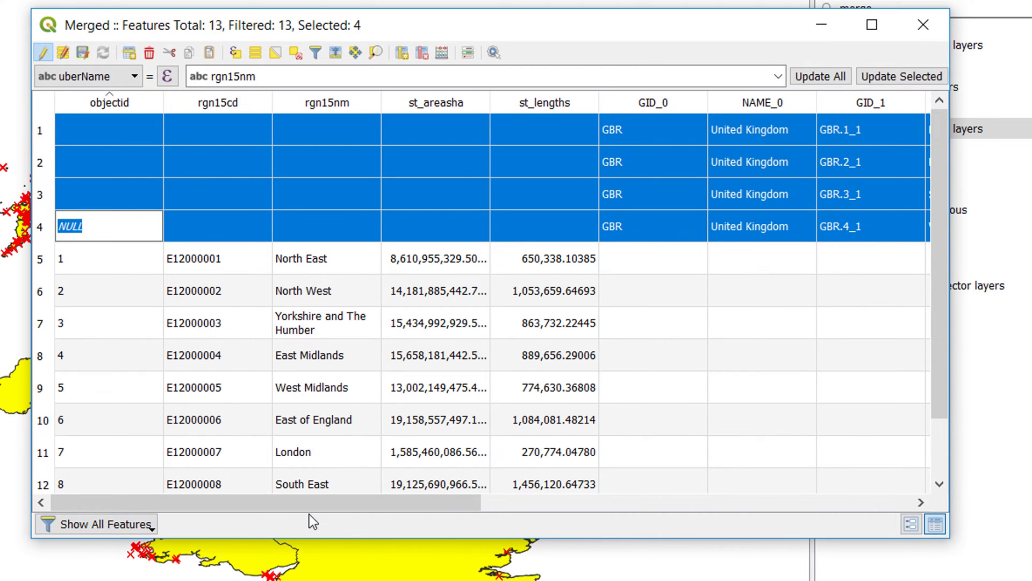
left_click_drag(301, 507, 537, 520)
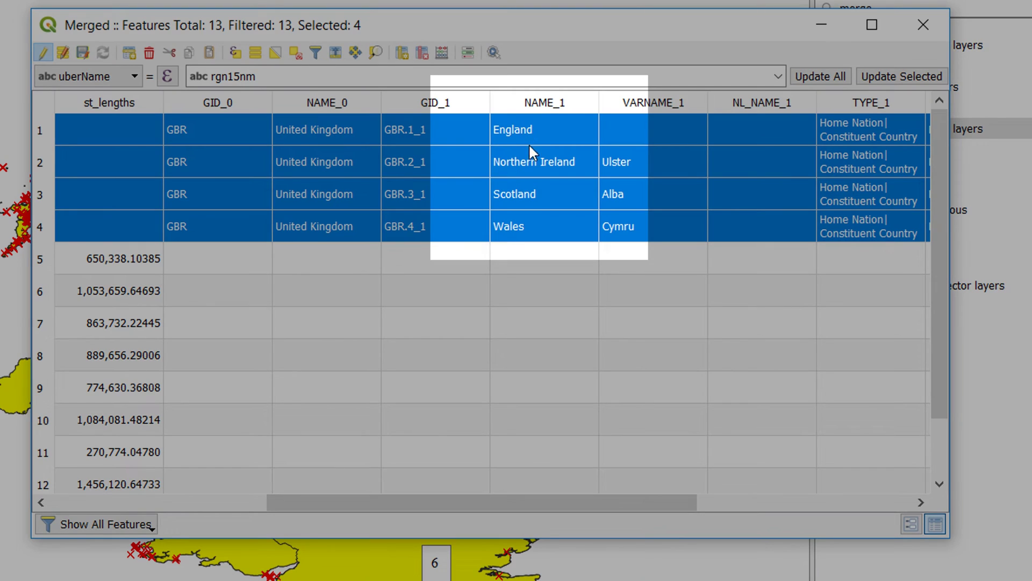
left_click_drag(540, 502, 806, 495)
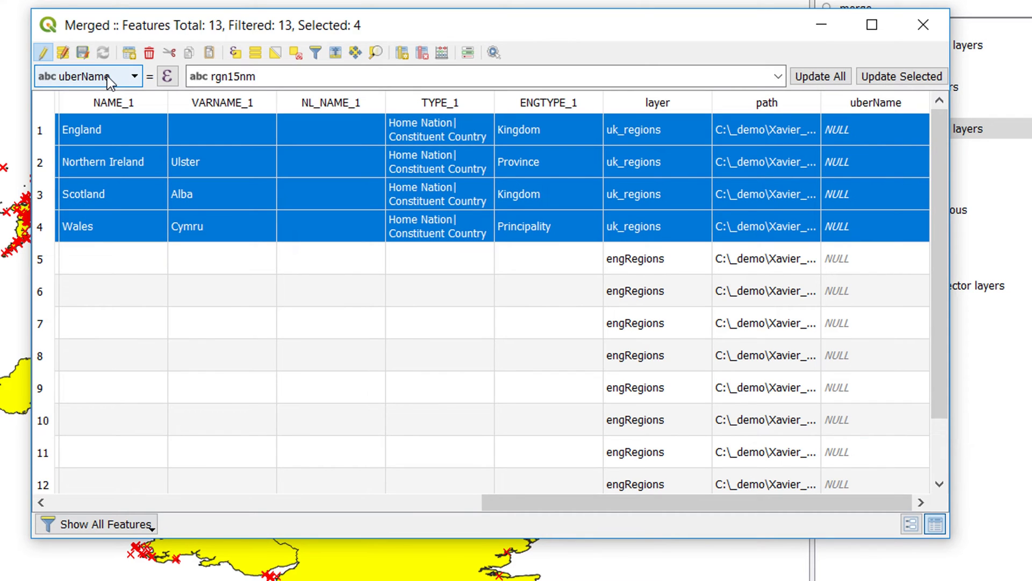
left_click(112, 72)
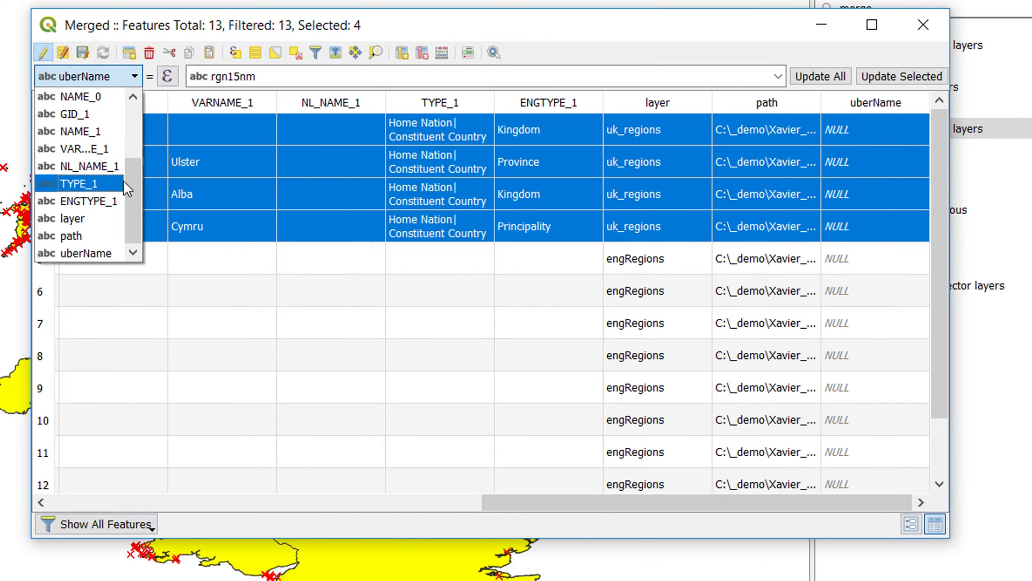
left_click(95, 253)
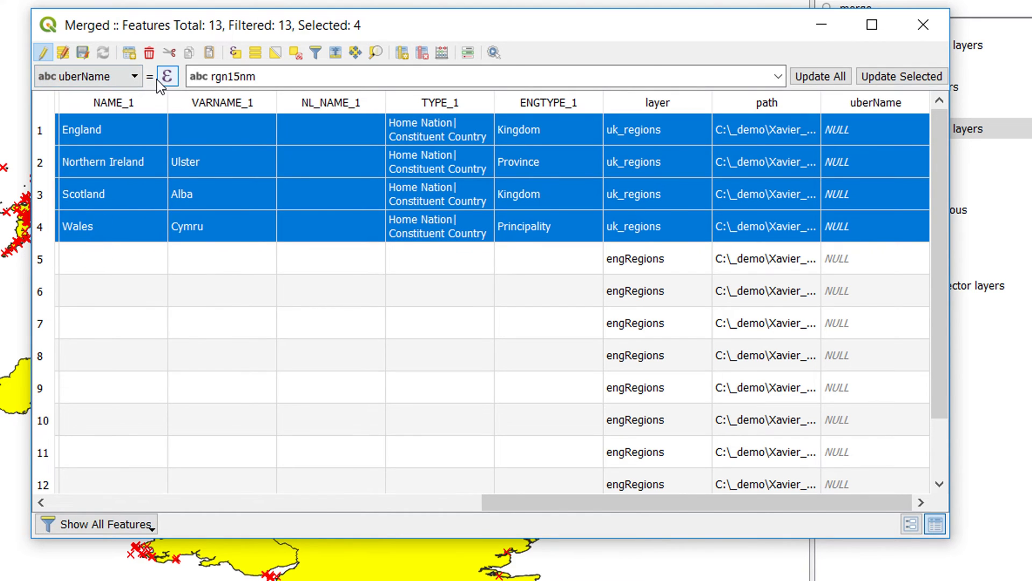
left_click(777, 77)
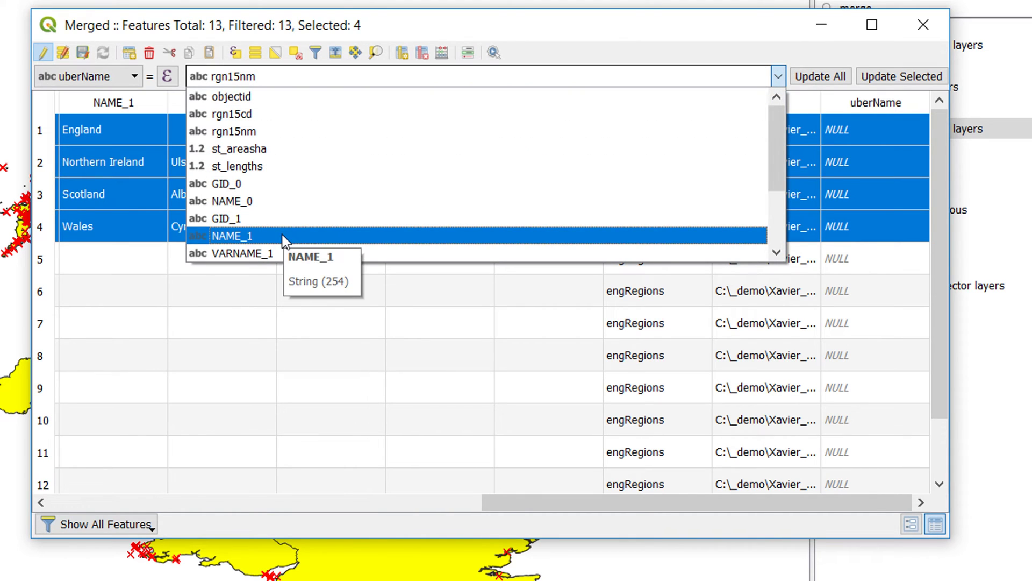
left_click(284, 237)
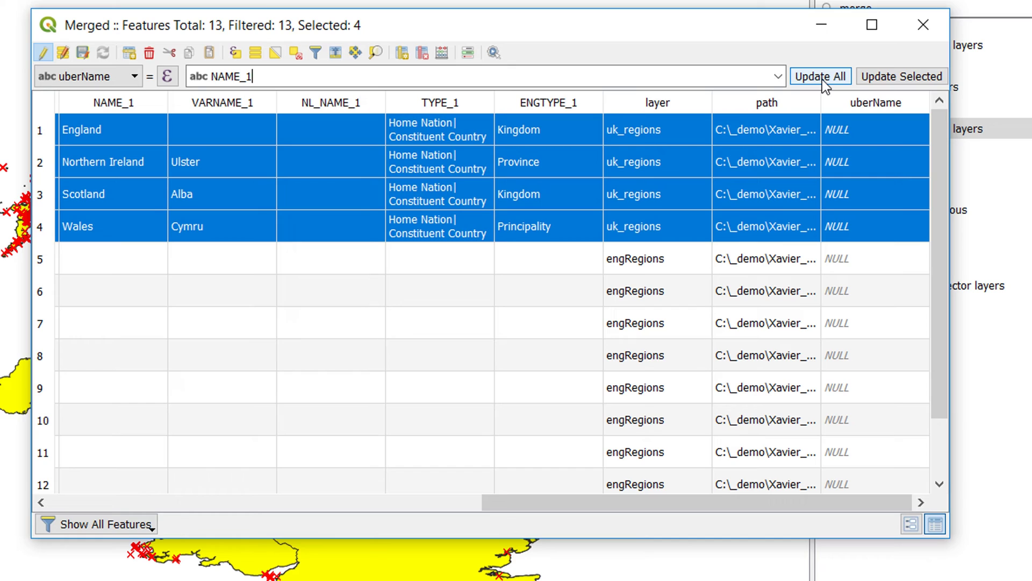
left_click(906, 85)
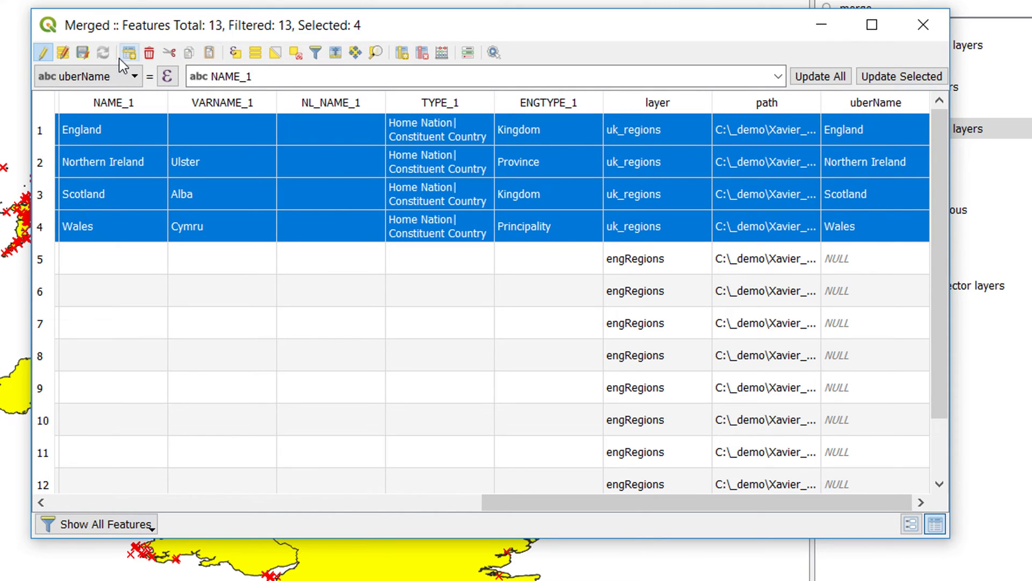
Step: Invert the selection to the nine English regions and fill their uberName from rgn15nm
left_click(276, 53)
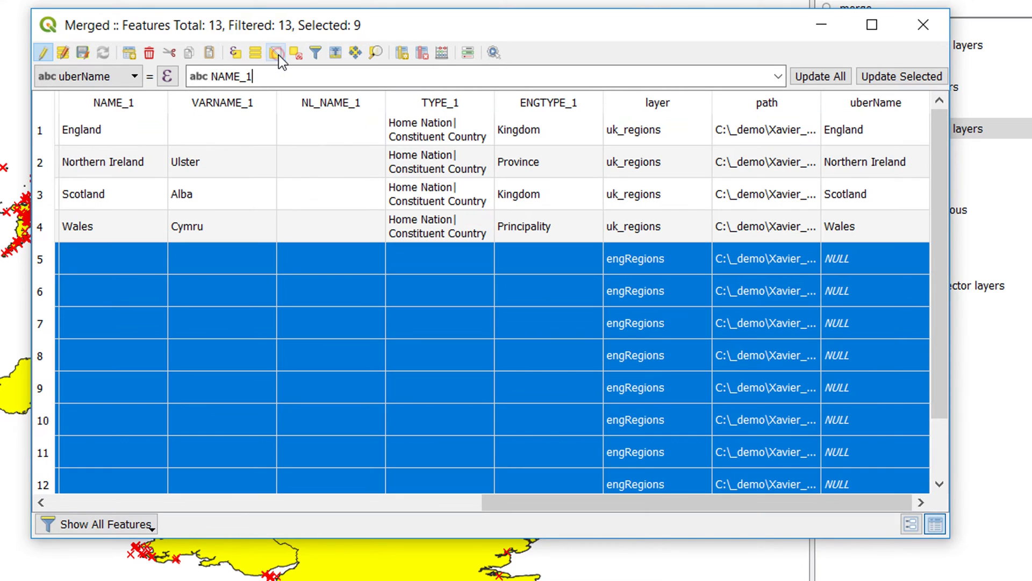
left_click_drag(937, 229, 939, 385)
left_click_drag(564, 505, 81, 501)
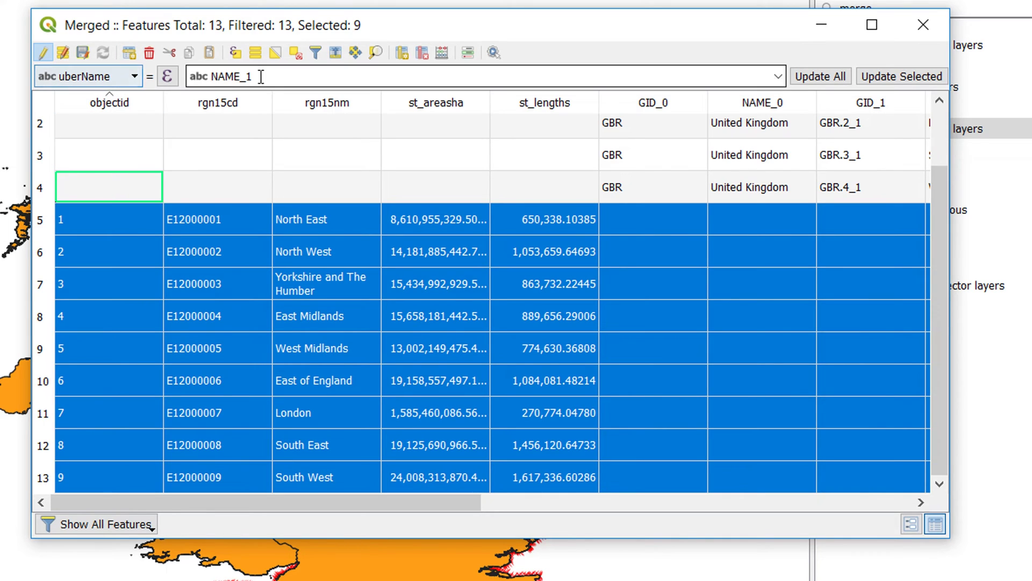
left_click(778, 77)
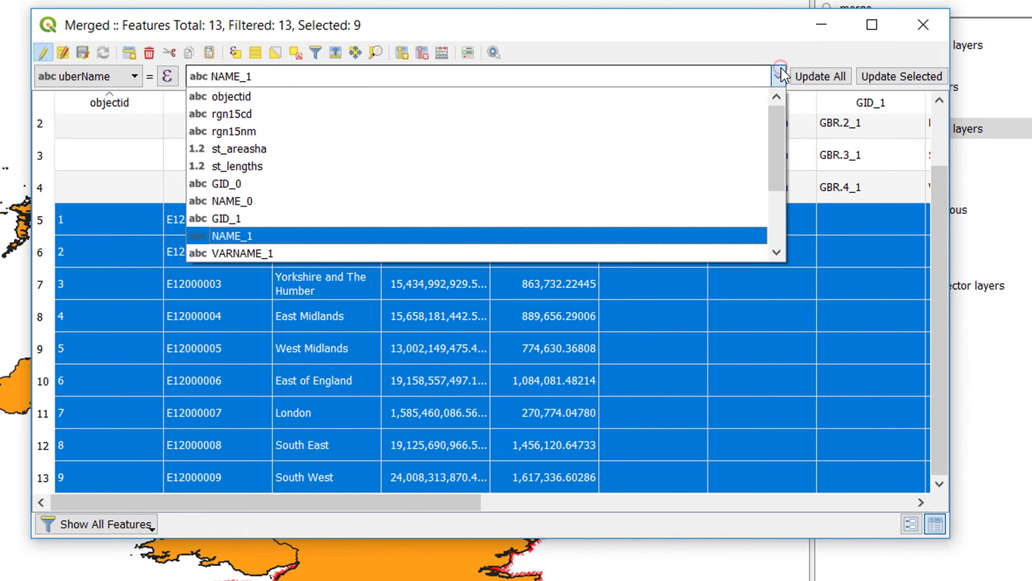
left_click(285, 137)
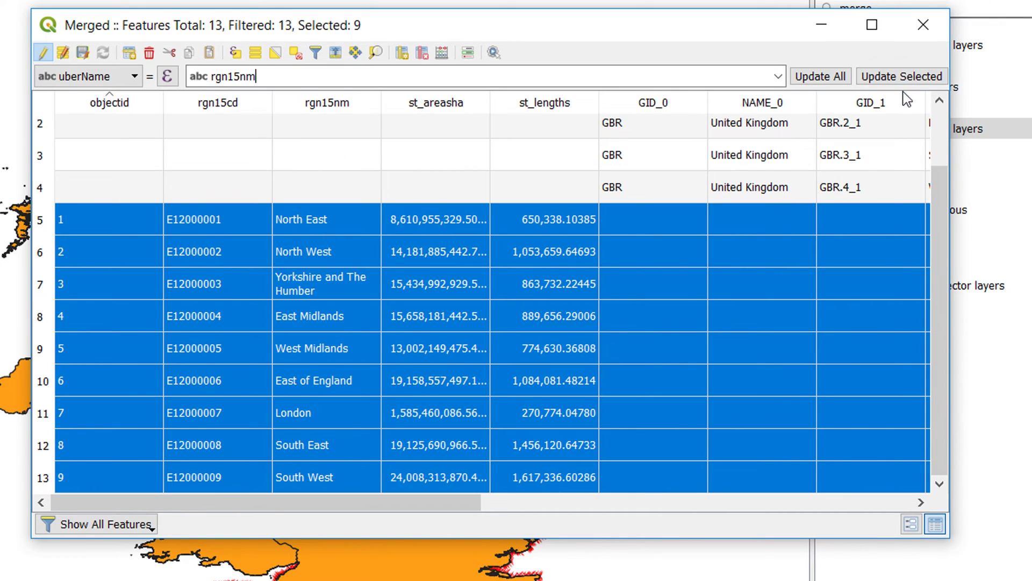
left_click(904, 79)
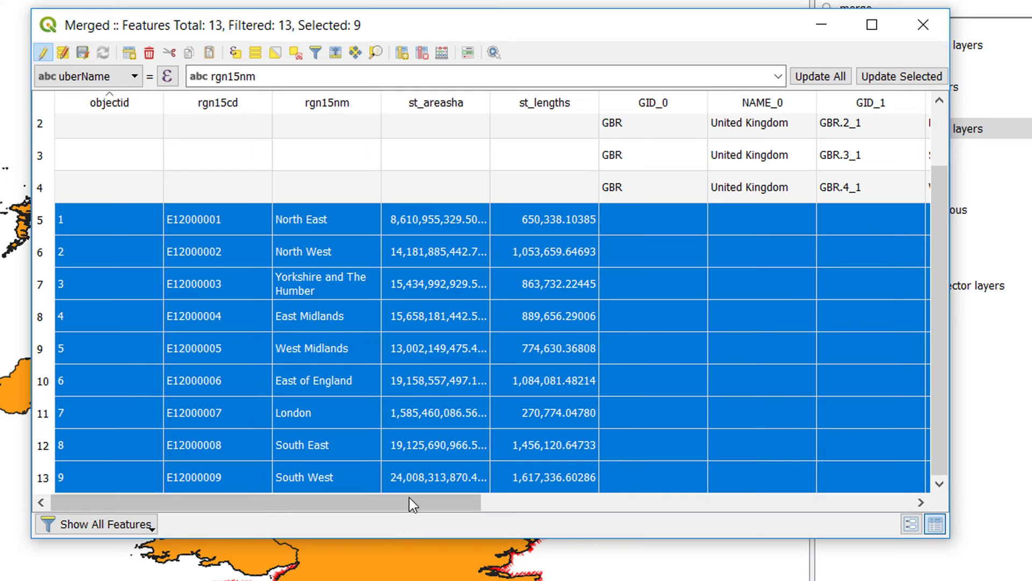
left_click_drag(409, 500, 942, 431)
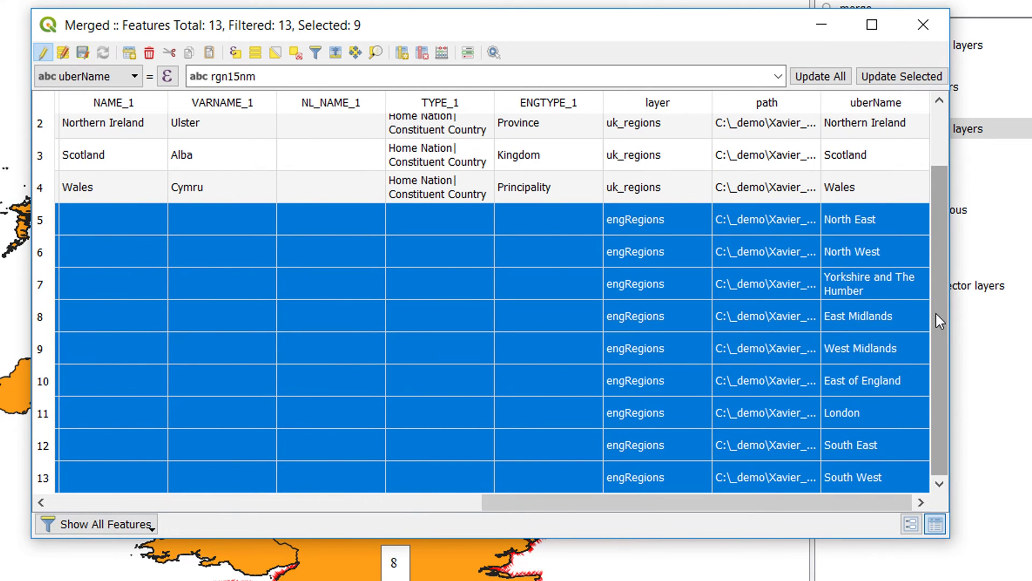
left_click_drag(936, 314, 922, 261)
left_click_drag(934, 157, 934, 157)
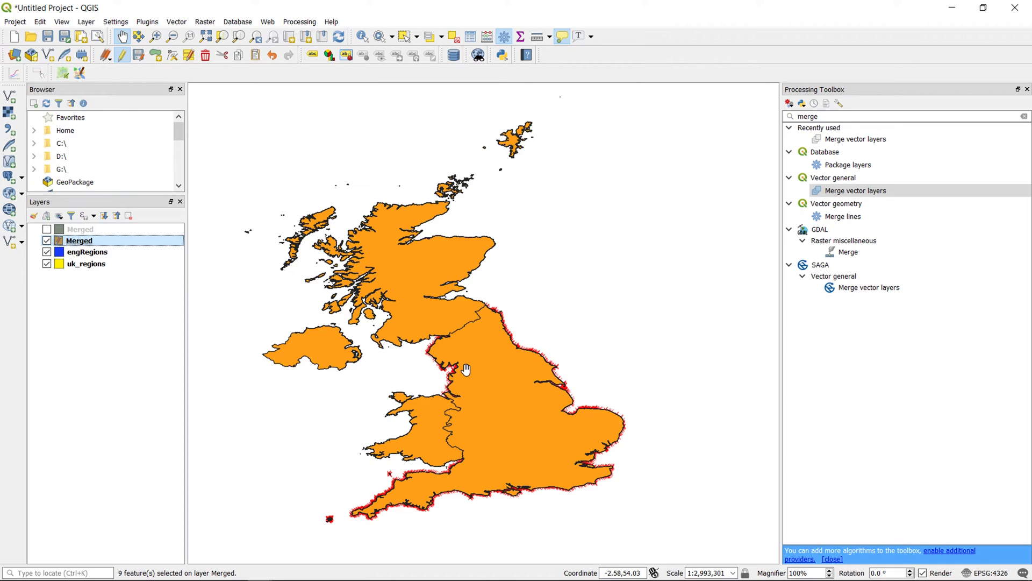
Step: Save the Merged layer's uberName edits and turn off editing
mouse_move(467, 369)
mouse_move(93, 245)
left_click(140, 56)
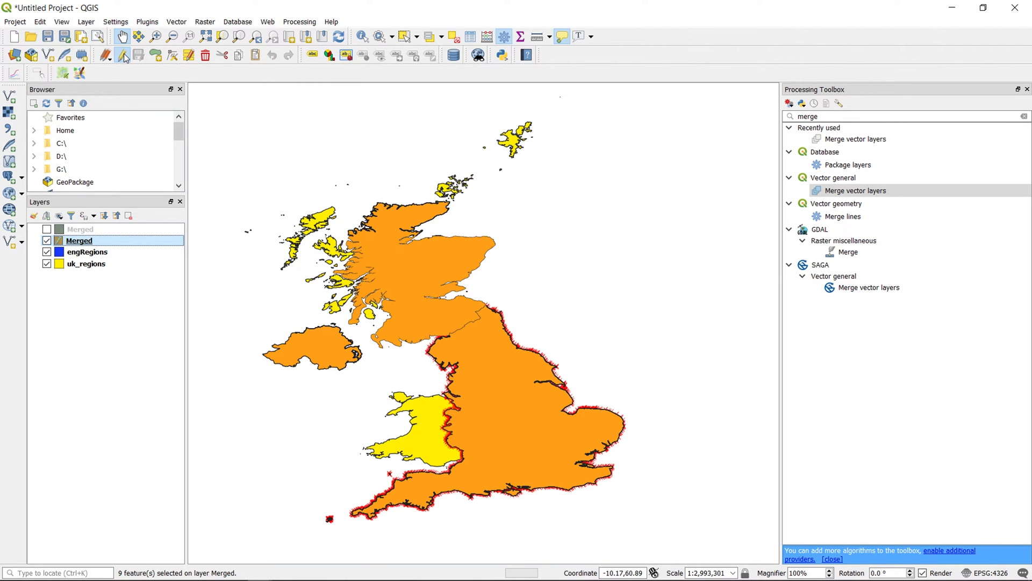
left_click(124, 56)
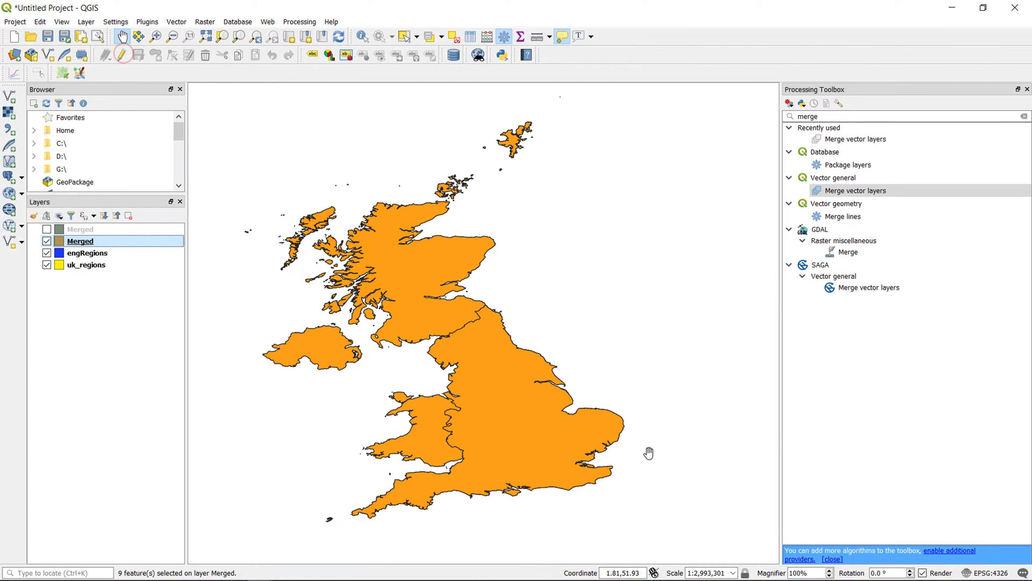
Step: Switch the Merged layer's symbology to Categorized by uberName and classify the values
double_click(81, 241)
left_click(157, 135)
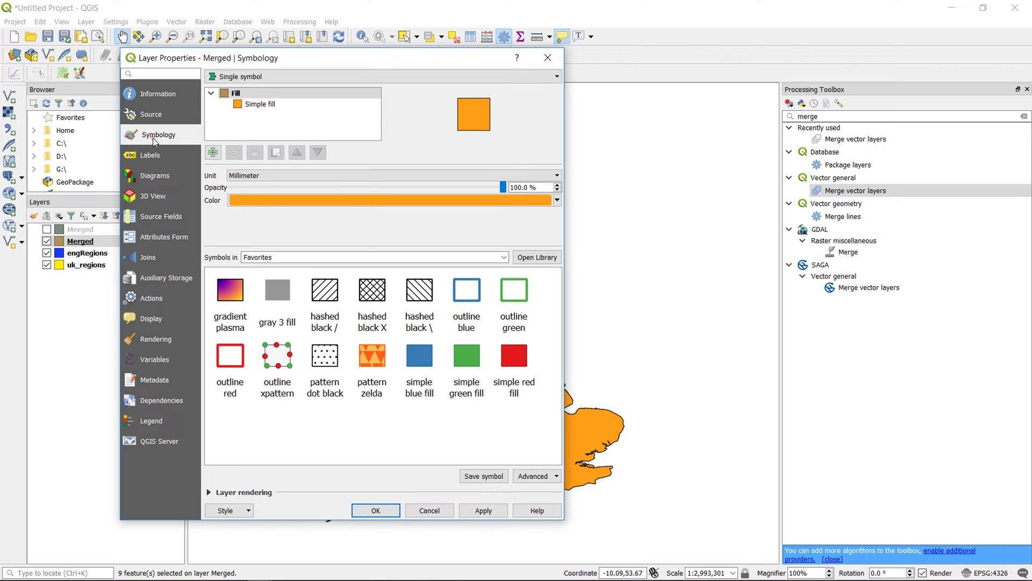
left_click(250, 76)
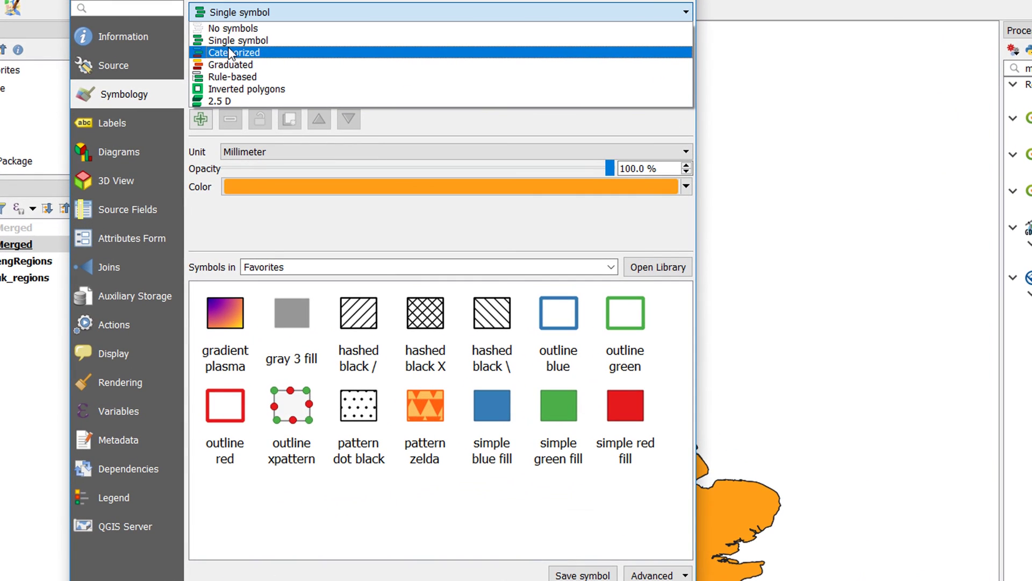
left_click(229, 54)
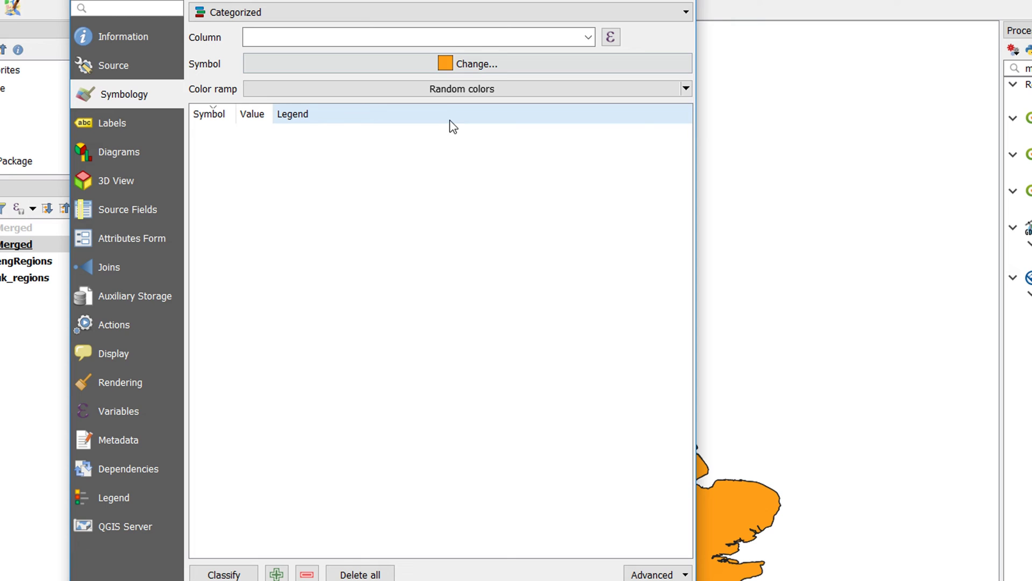
left_click(588, 36)
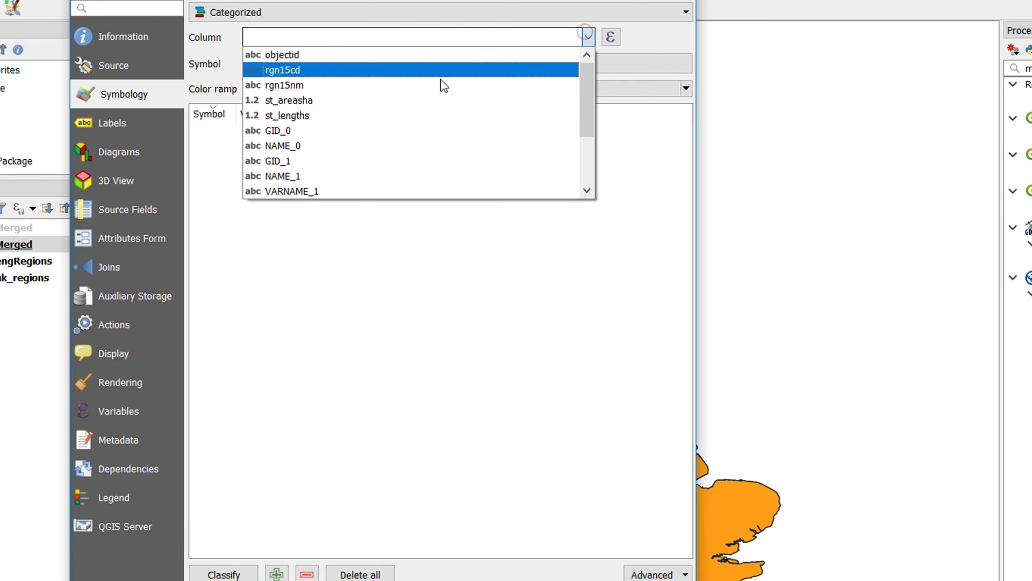
scroll(379, 145, "down", 2)
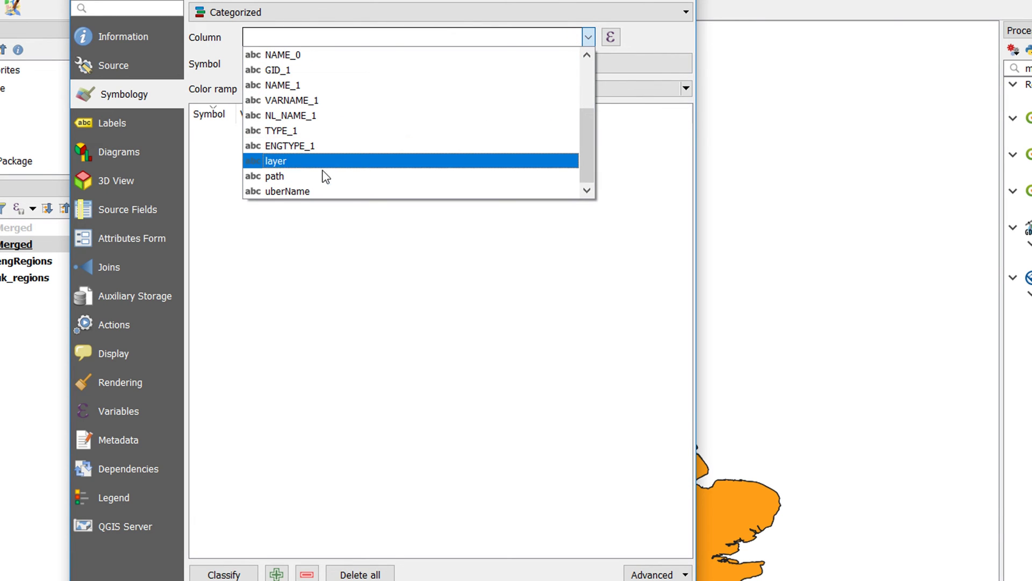
left_click(299, 192)
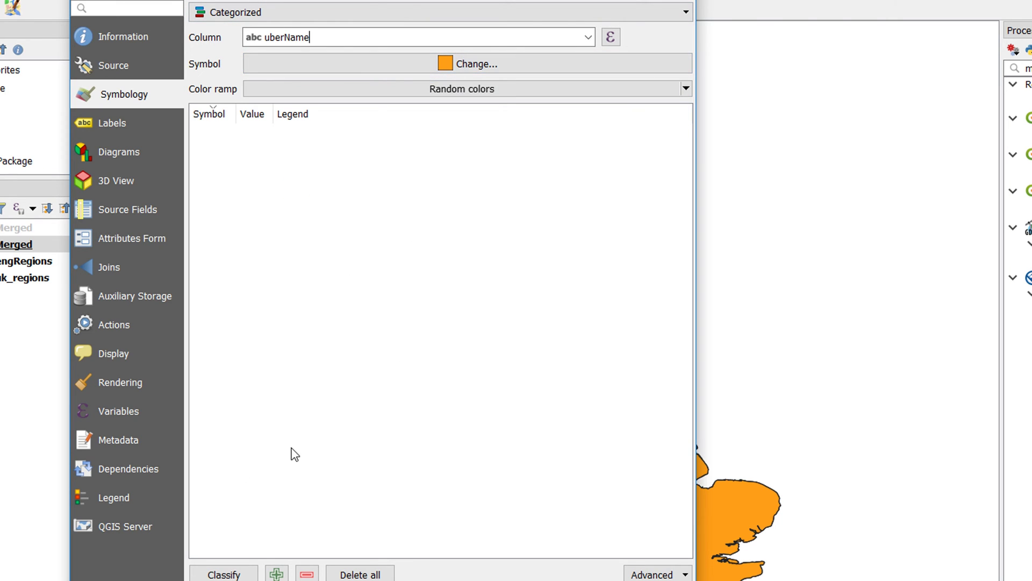
left_click(223, 574)
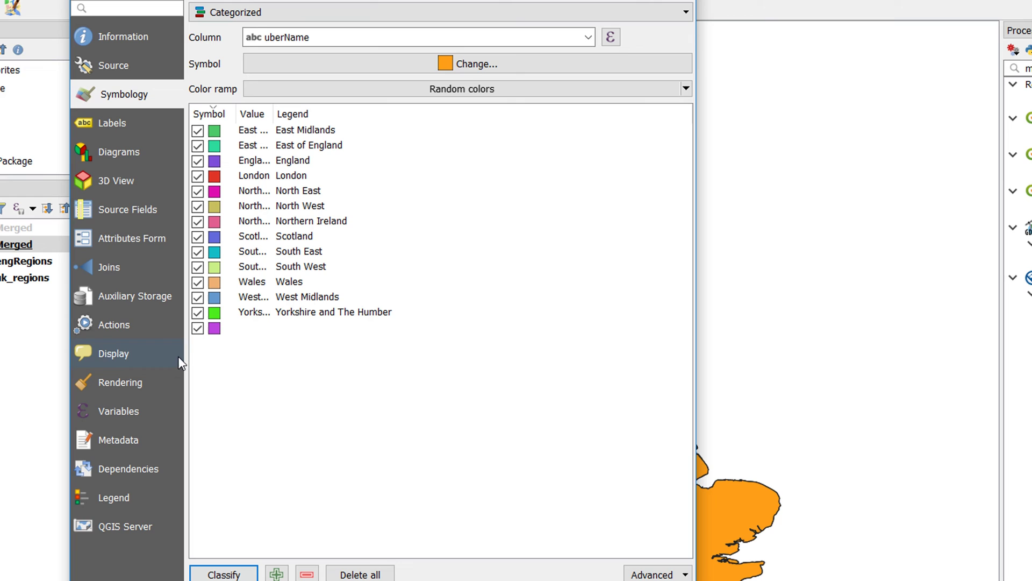
Step: Delete the empty category from the classification list
double_click(199, 331)
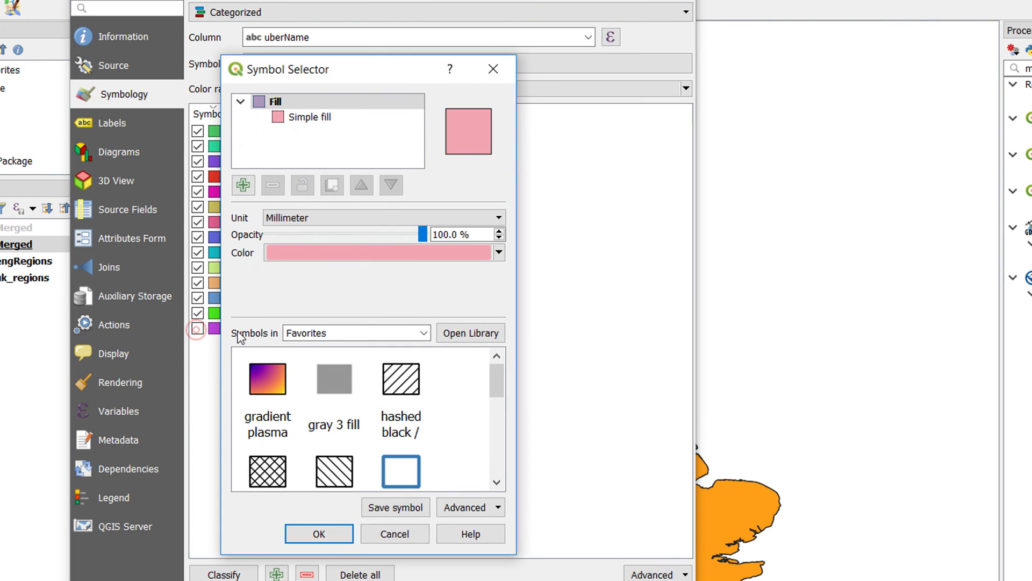
left_click(399, 535)
left_click(287, 329)
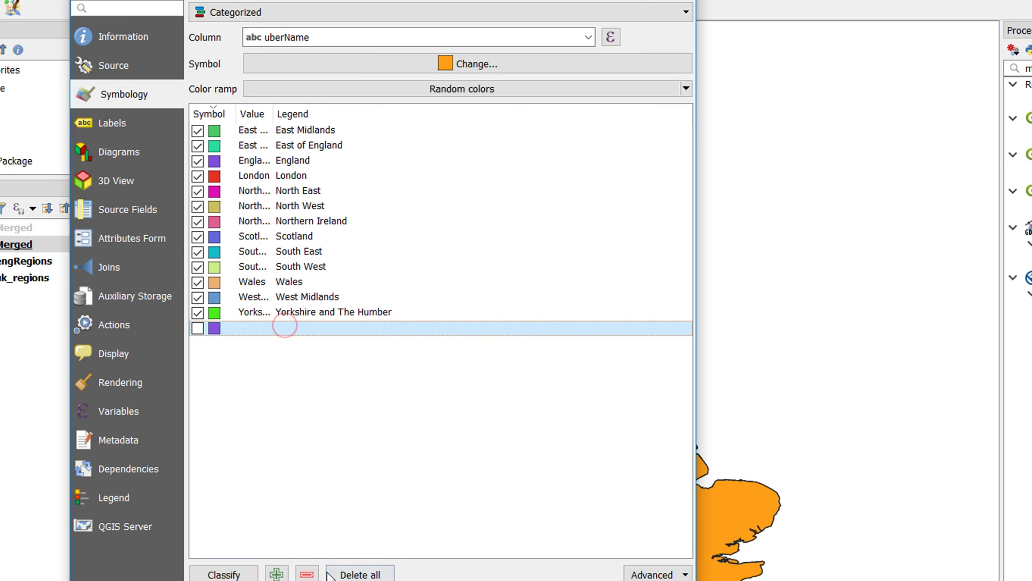
left_click(306, 573)
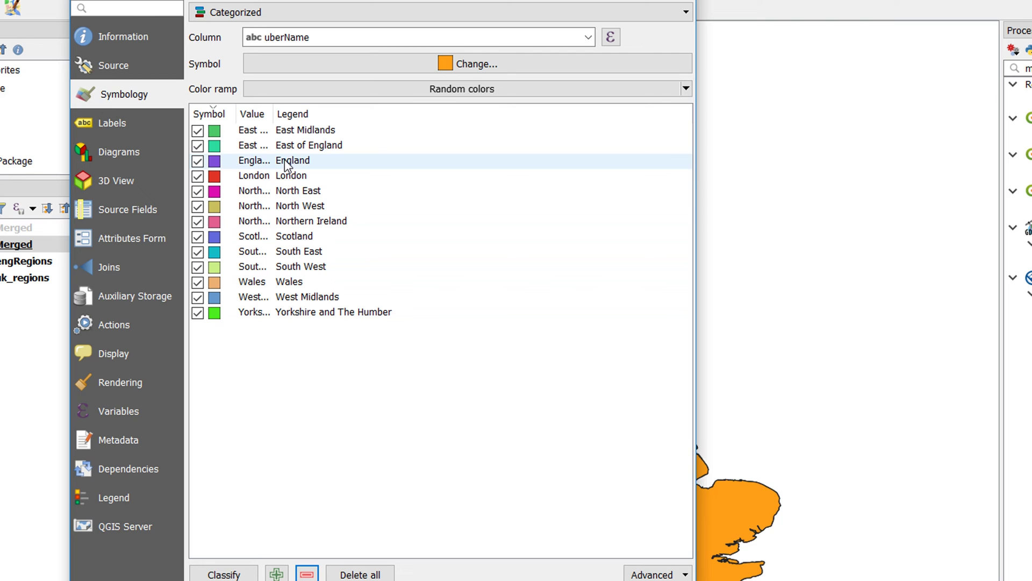
Step: Give England's category a transparent fill and apply the styling
double_click(214, 162)
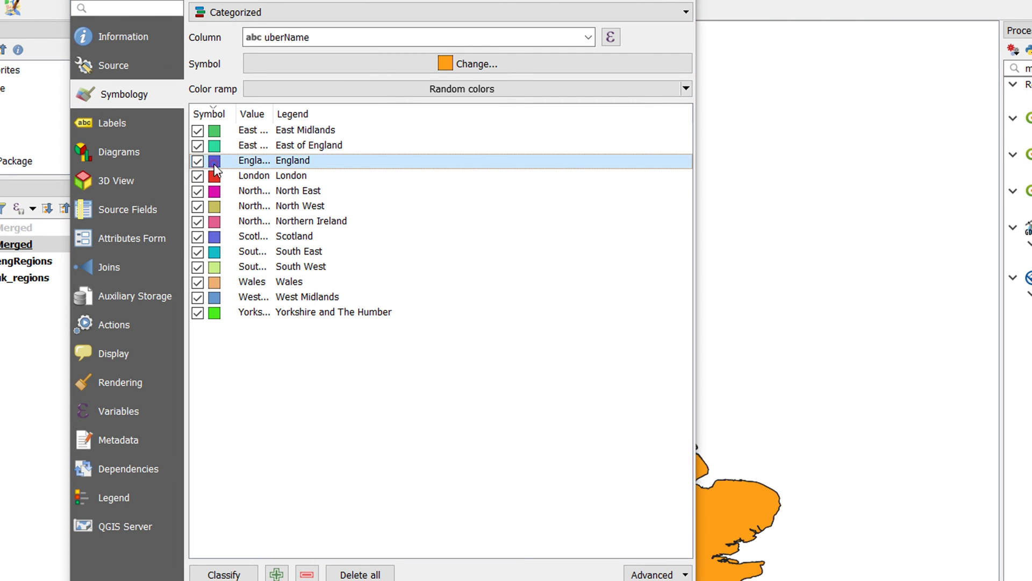
left_click(310, 119)
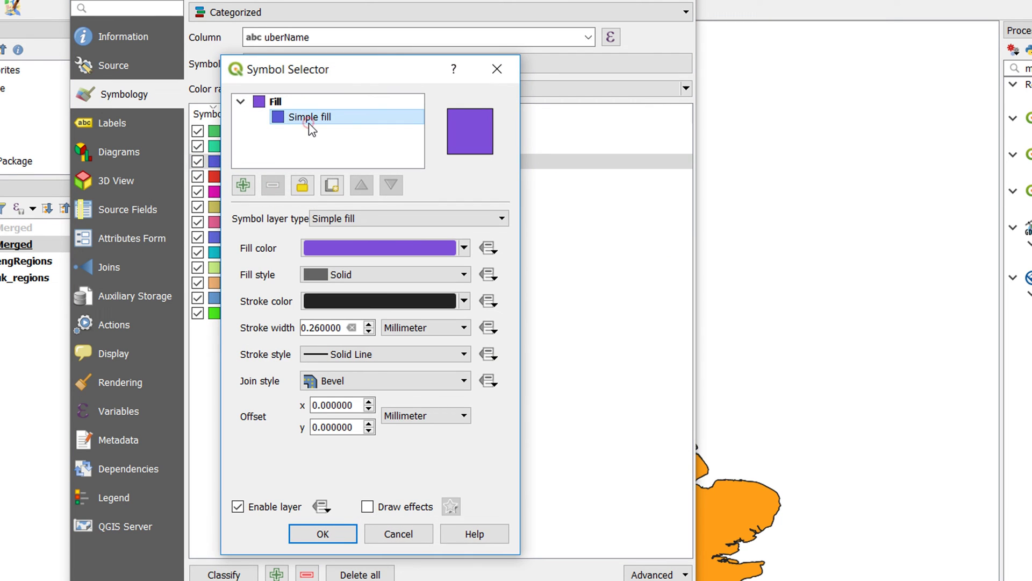
left_click(465, 249)
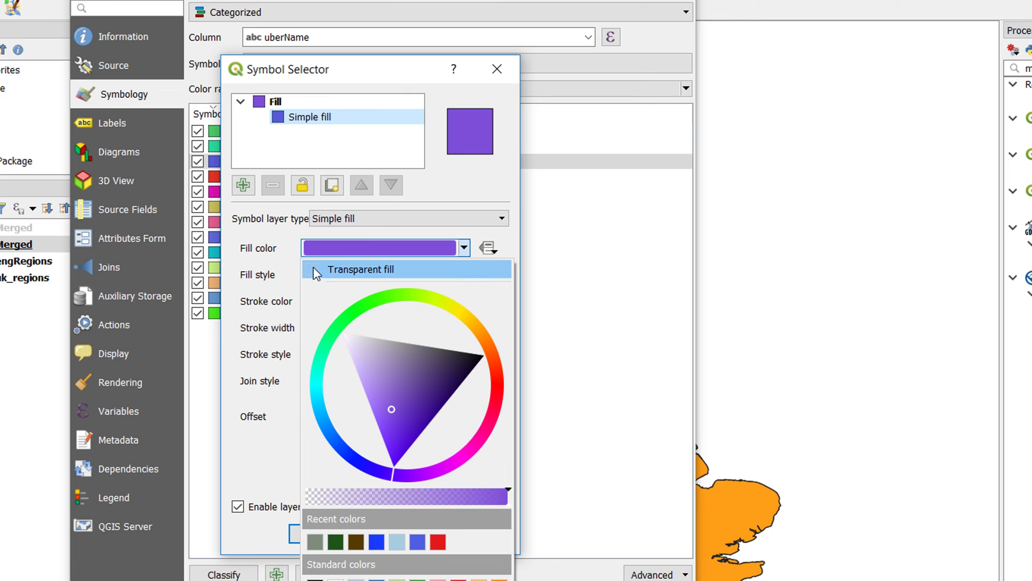
left_click(380, 267)
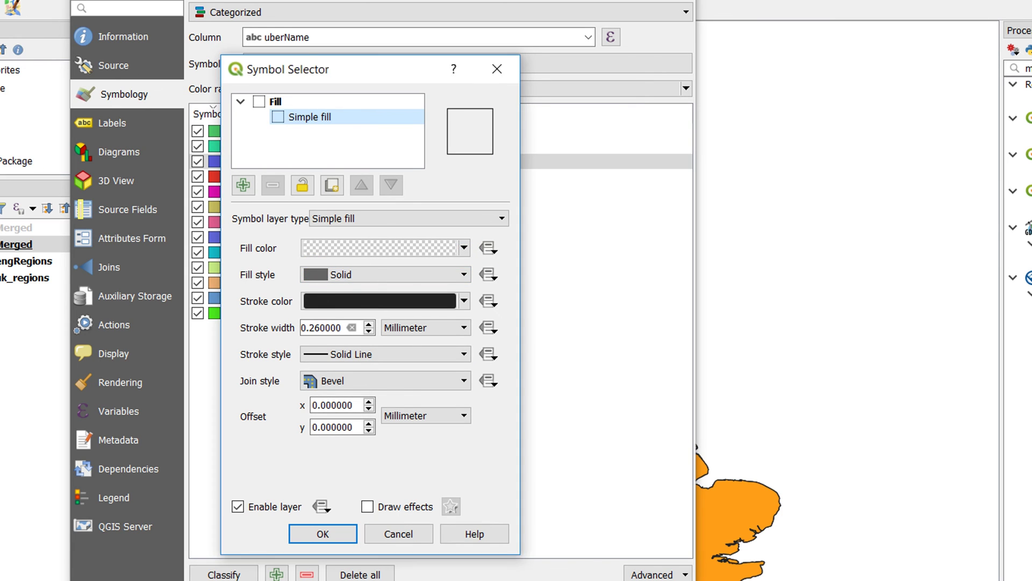
left_click(317, 537)
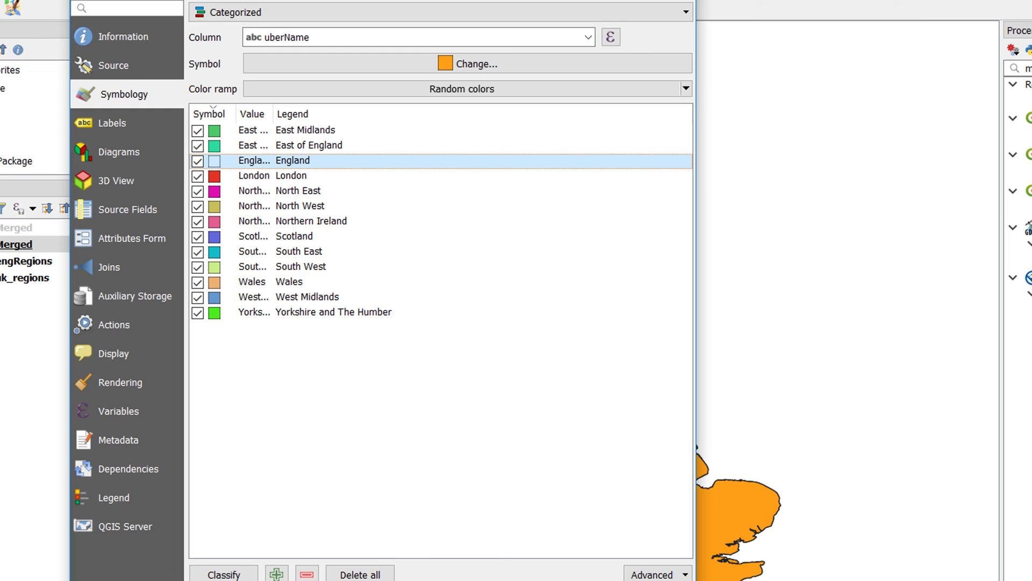
key("Return")
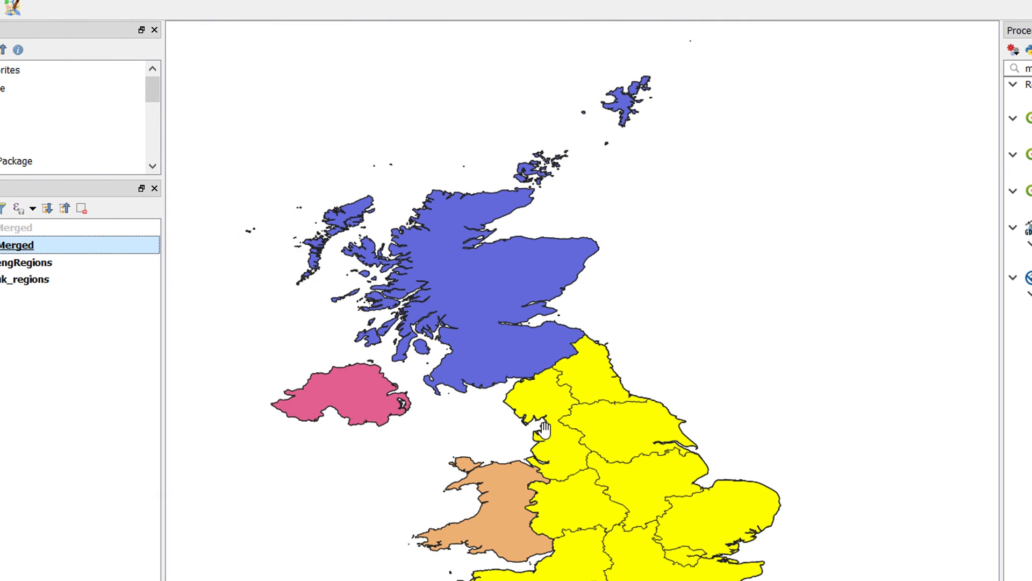
Step: Hide engRegions and uk_regions, clear the feature selection, and recentre the map on the Merged layer's UK regions
left_click(1, 262)
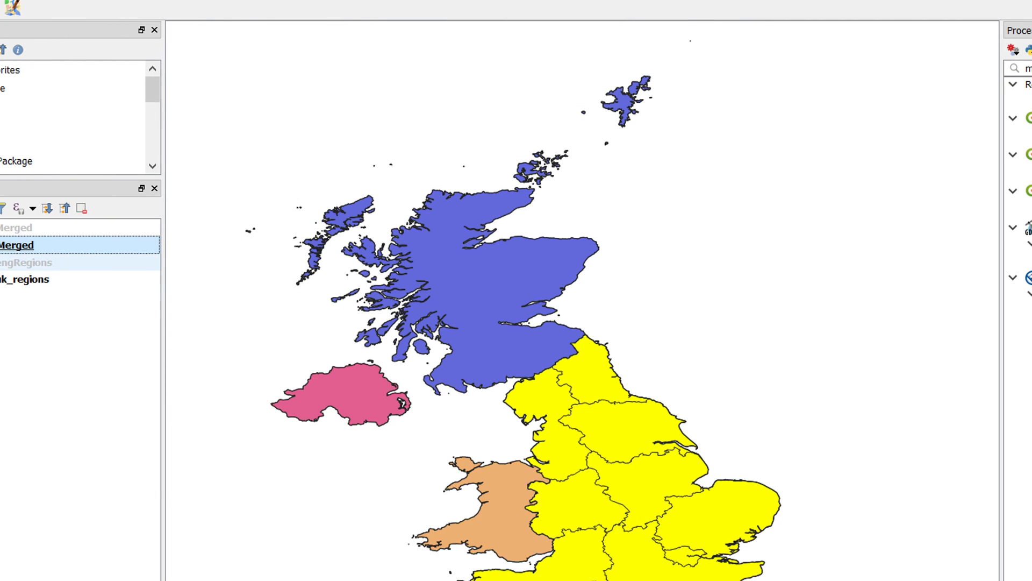
left_click(1, 279)
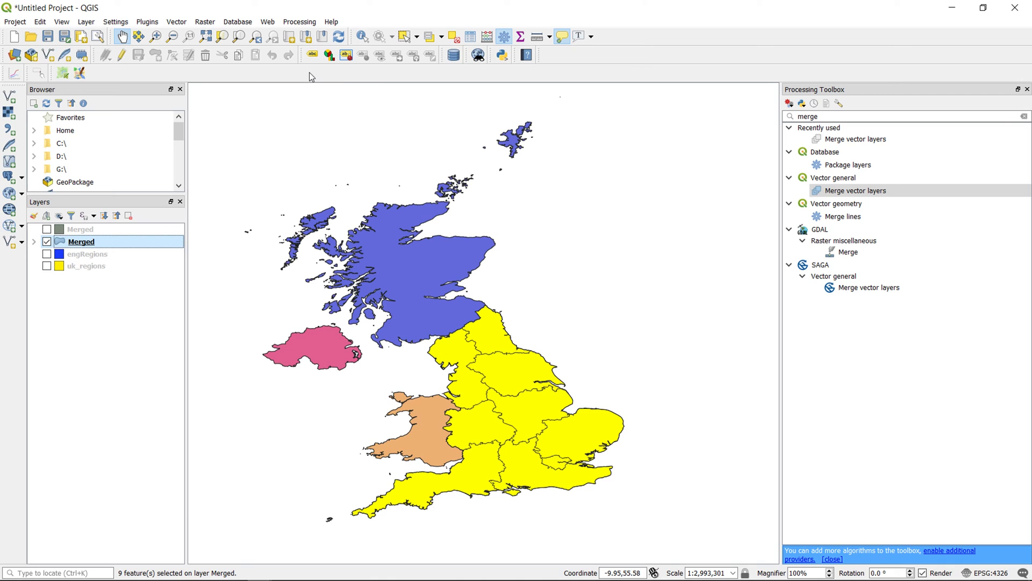
left_click(454, 40)
left_click_drag(540, 441, 436, 330)
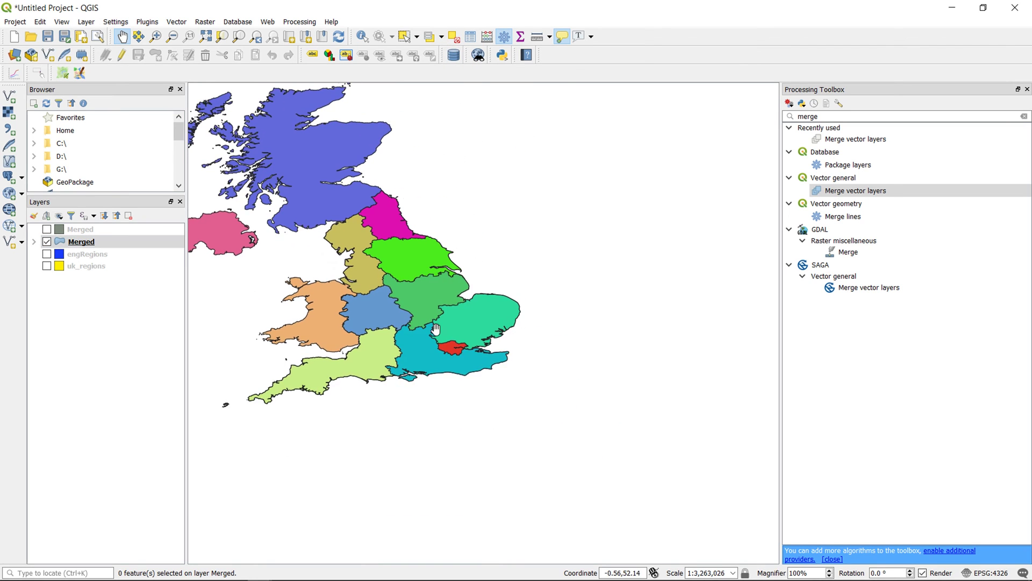
left_click_drag(419, 288, 409, 367)
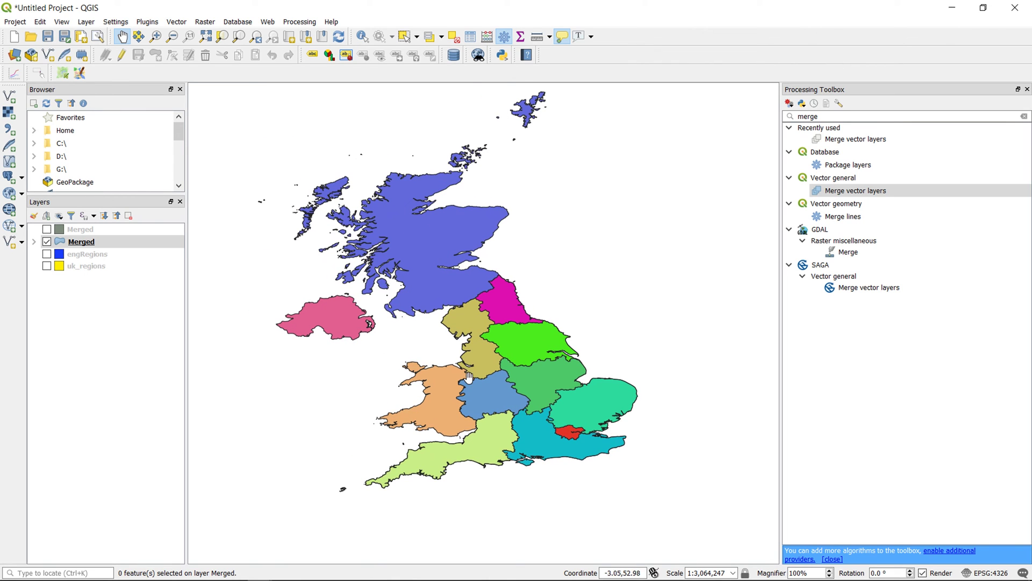
scroll(516, 387, "up", 2)
scroll(503, 404, "down", 2)
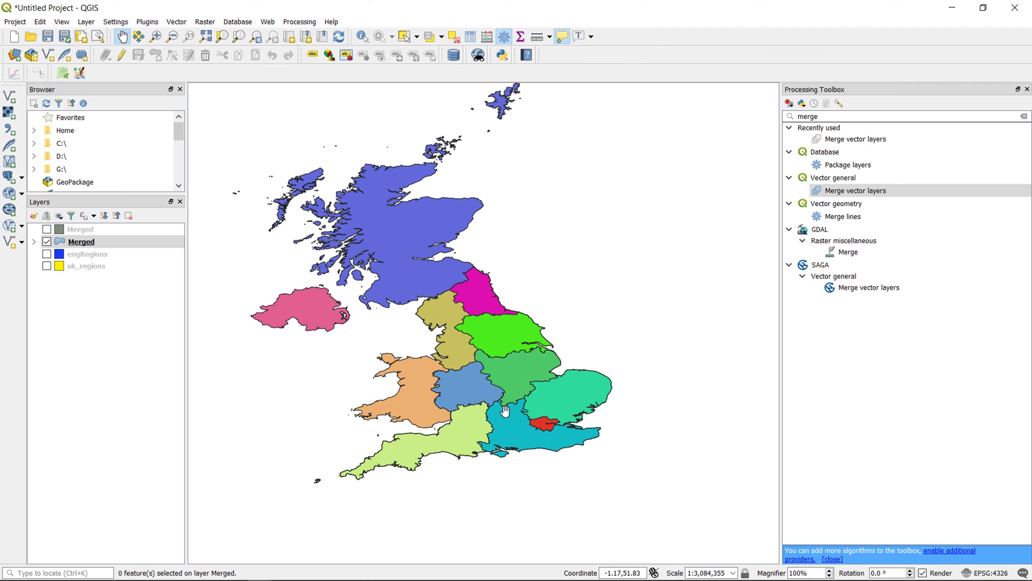
left_click_drag(472, 302, 493, 344)
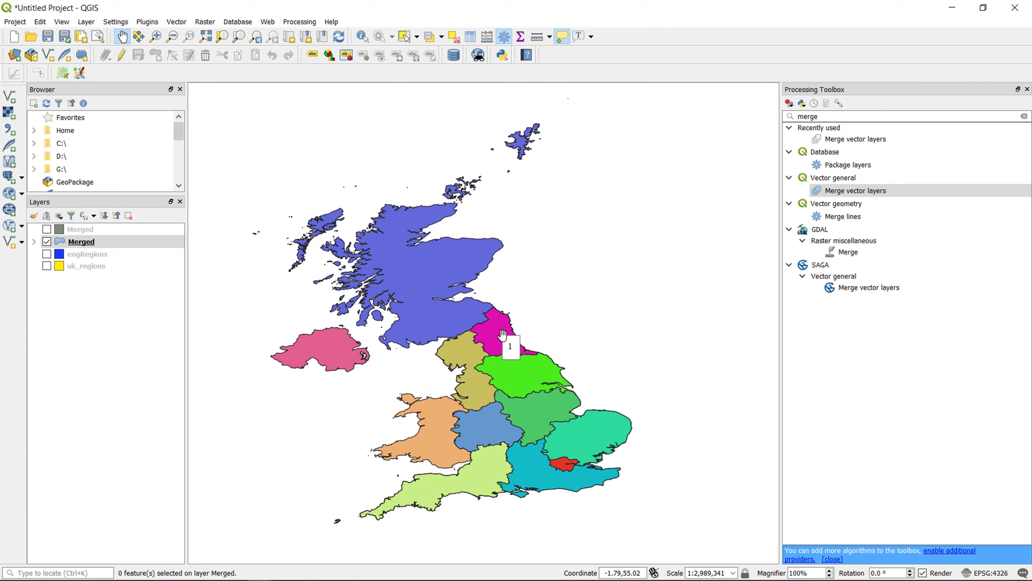